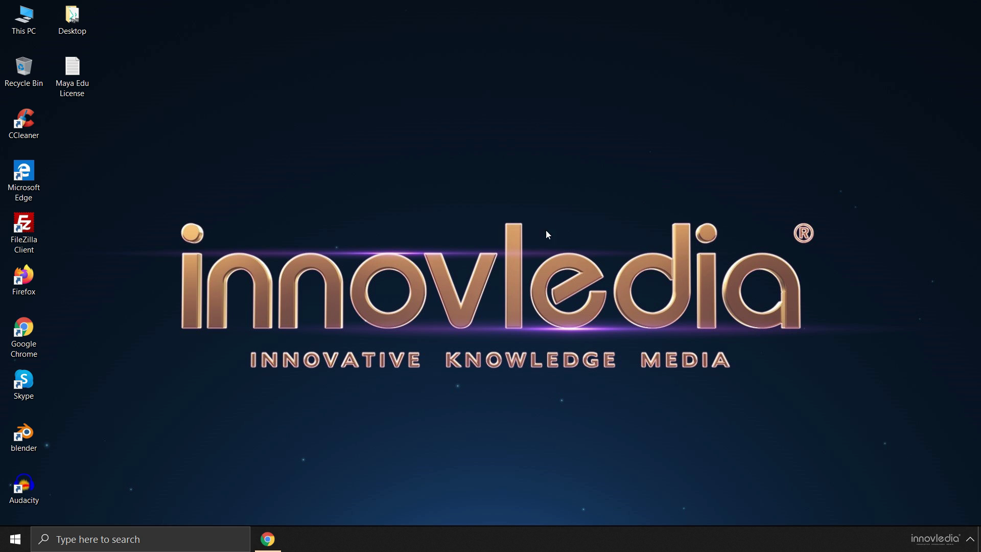
Bring Chrome back up and load google.com in a new tab
click(267, 539)
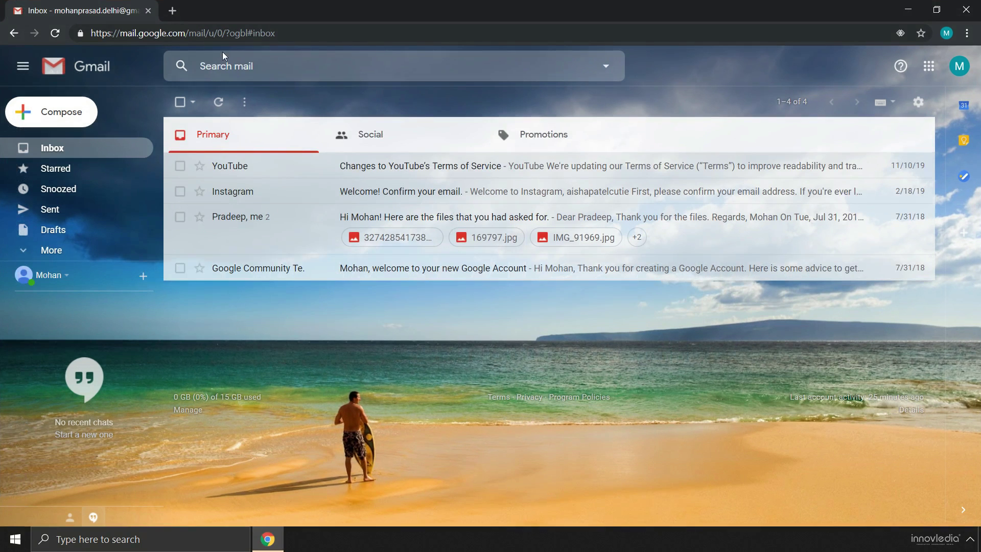
click(172, 11)
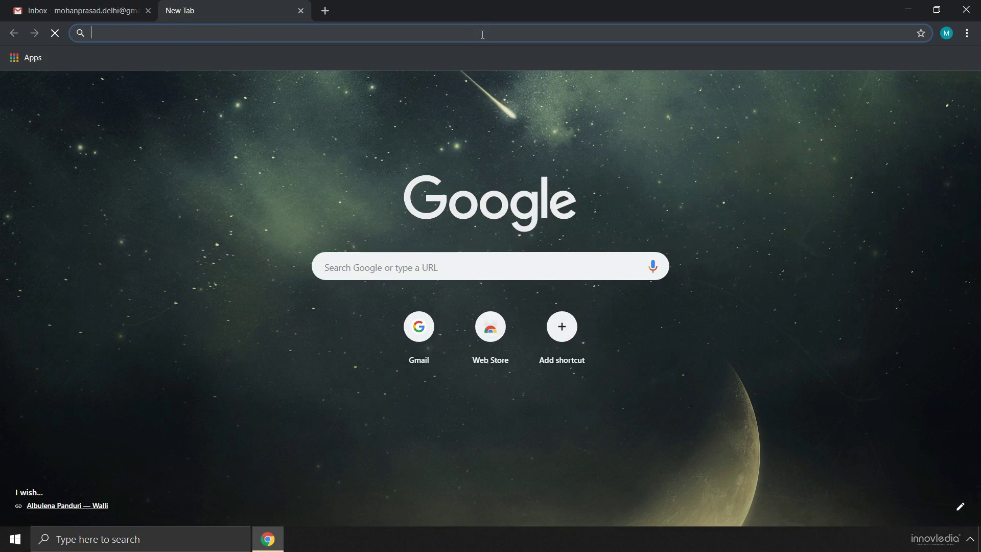
text(www)
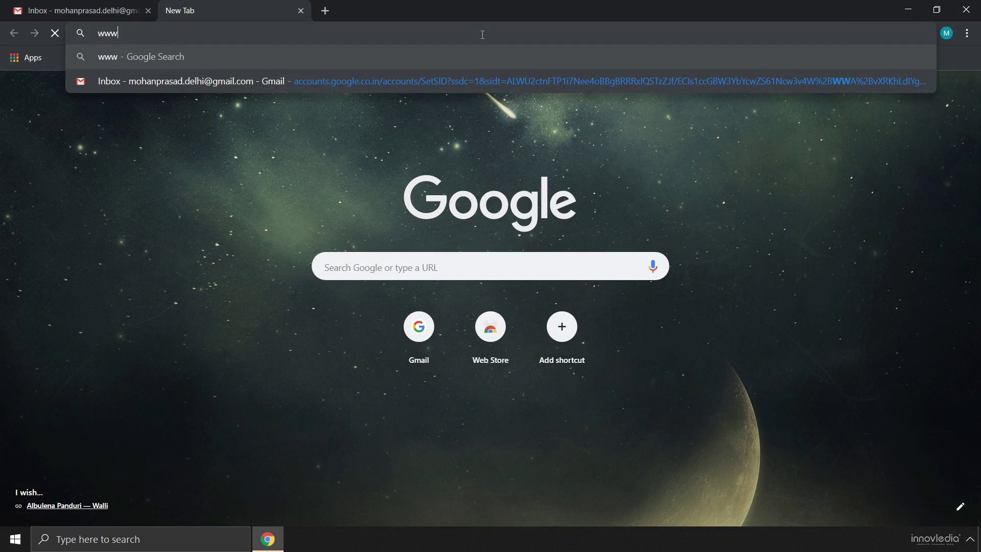
text(.google)
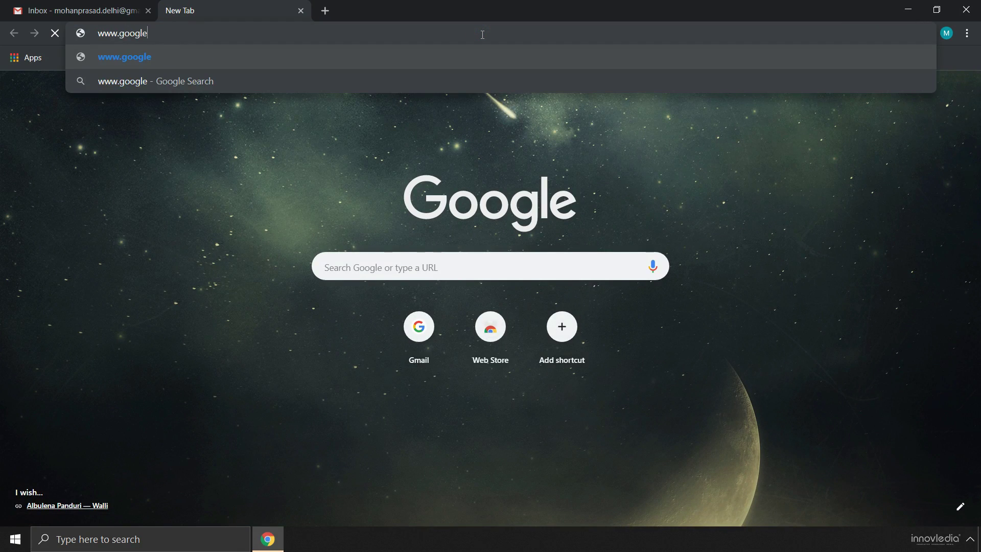
text(.com)
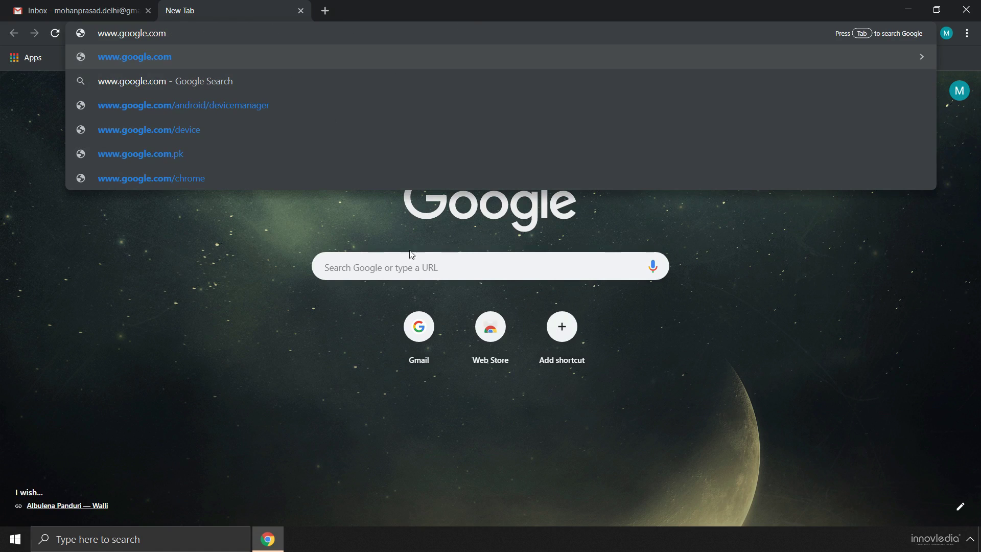
click(415, 265)
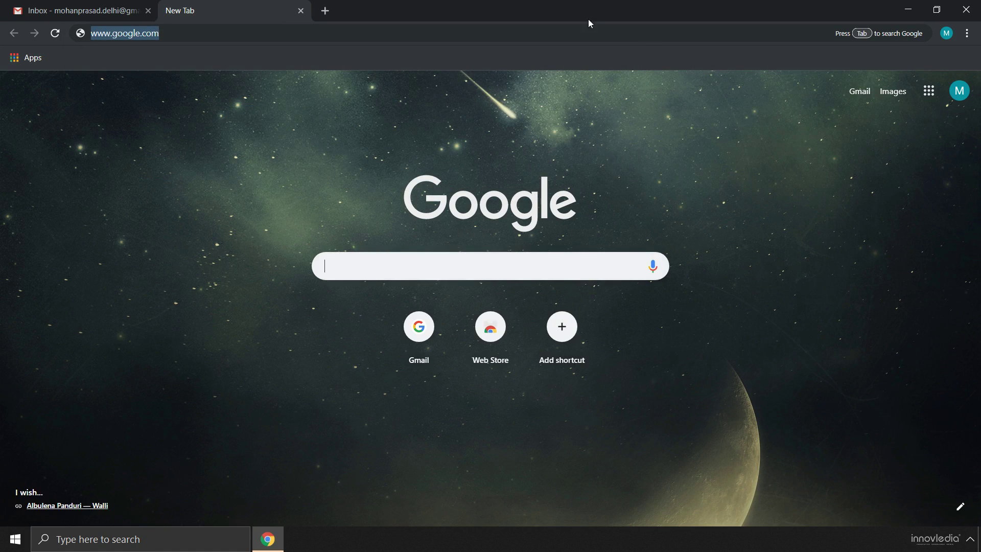
Search Google for 'autodesk student version'
click(505, 269)
text(autode)
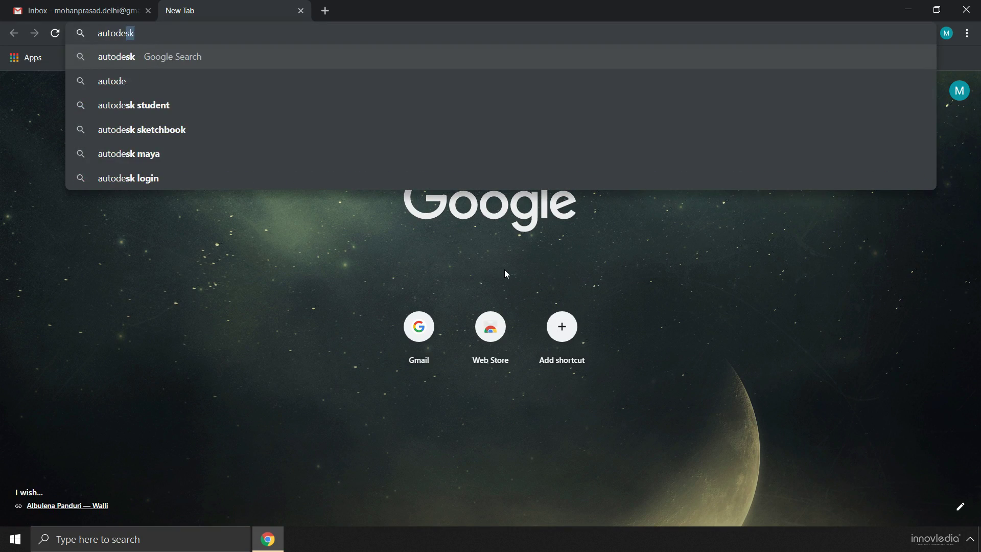
text(k)
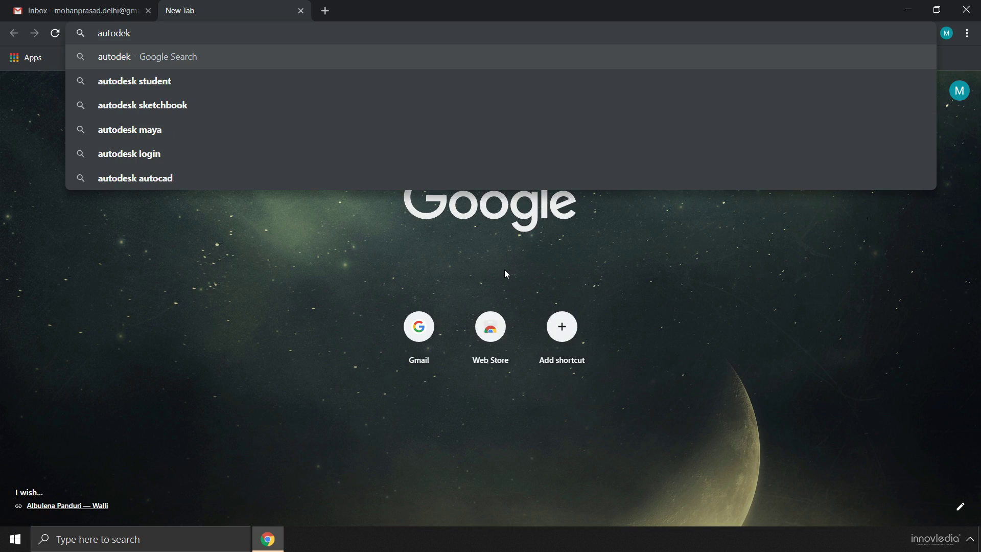
text( student)
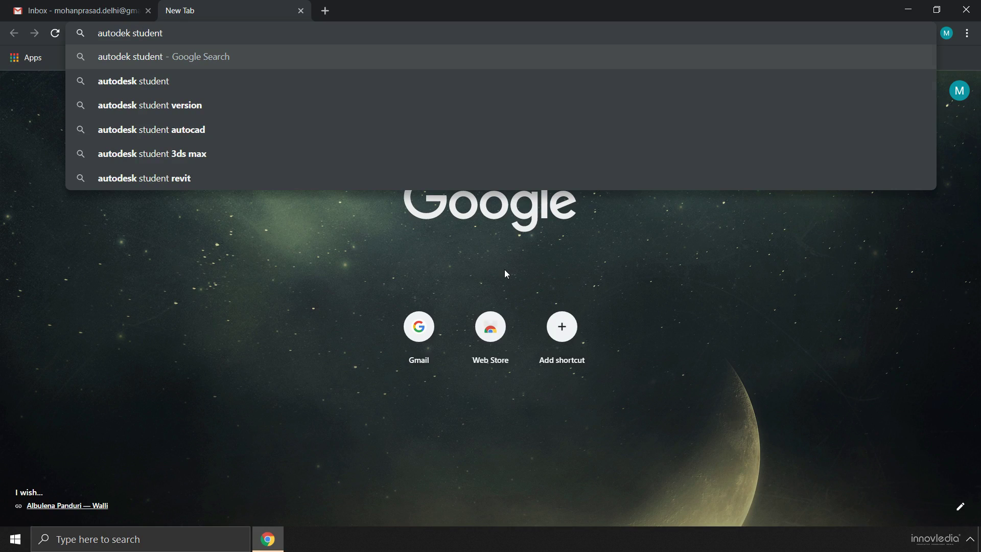
key(Down)
key(Down)
key(Return)
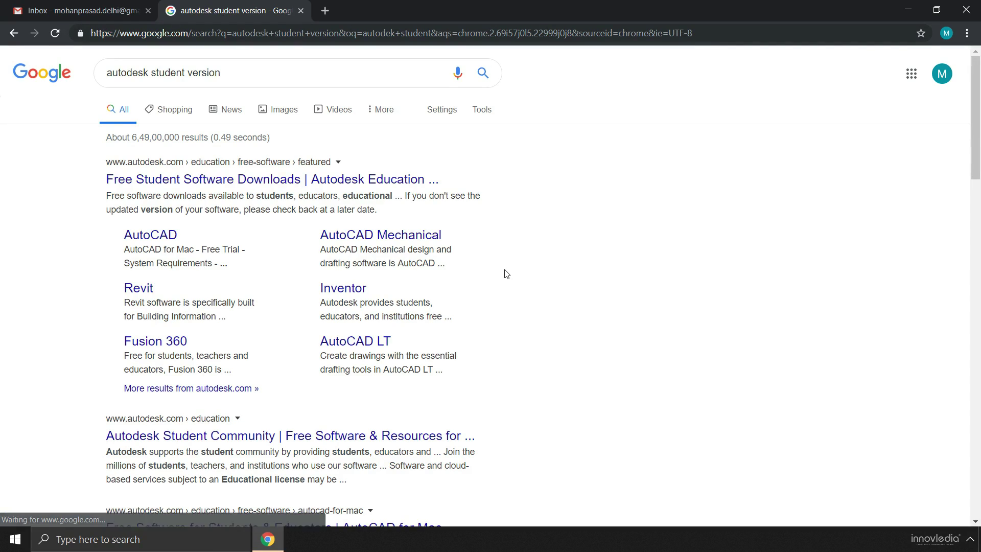
Open the first Autodesk Education result in a new tab and switch to it
right_click(200, 182)
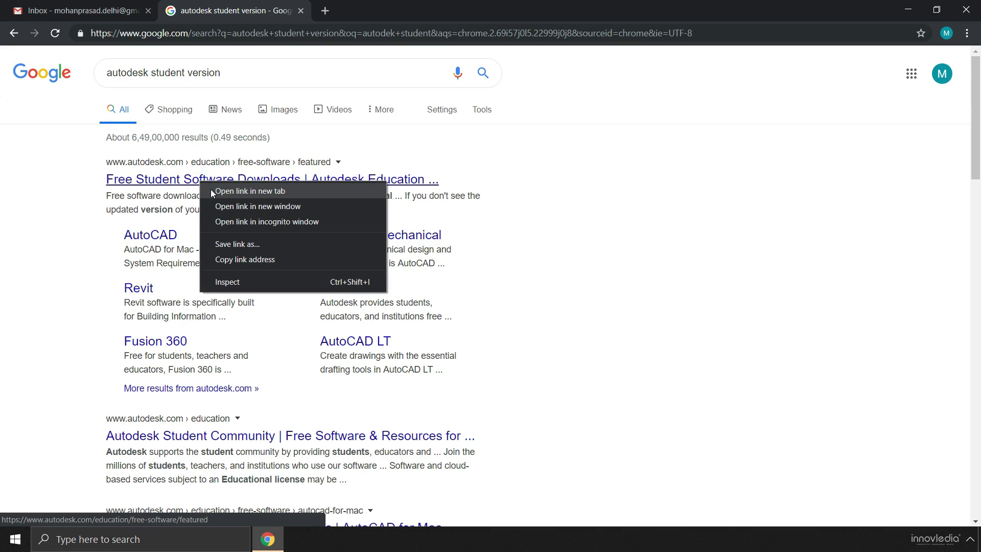
click(233, 191)
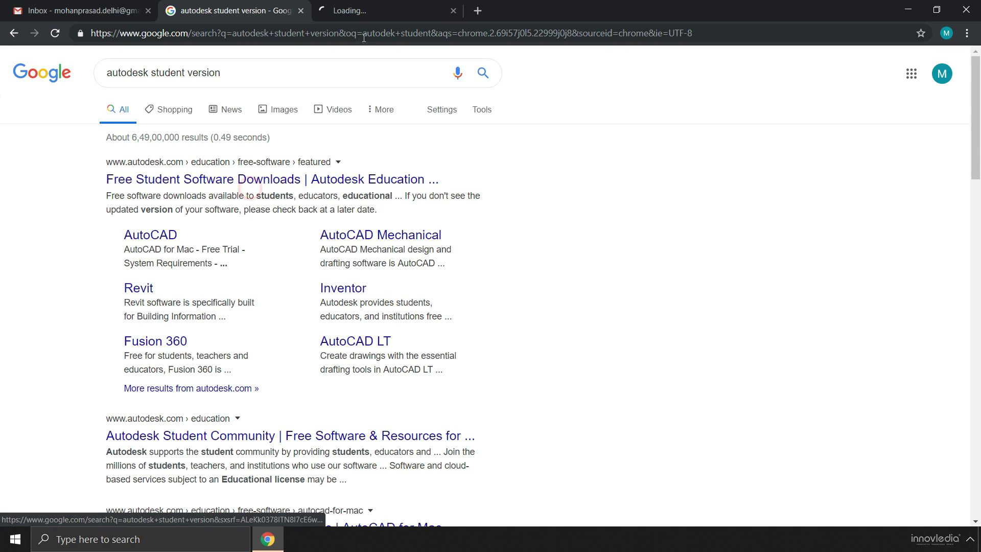
click(408, 5)
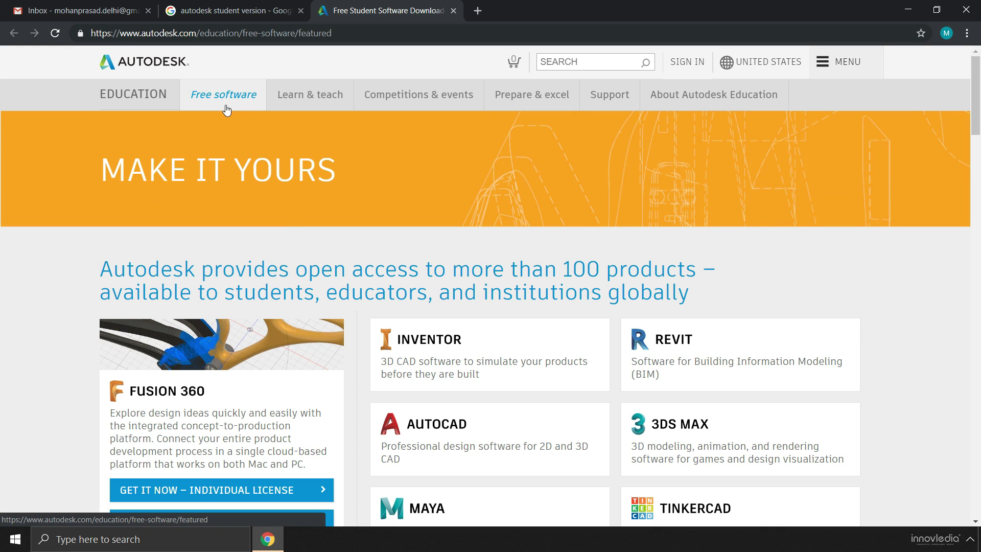
Open the Maya card on the Free Student Software page and scroll through it
scroll(664, 314, down, 3)
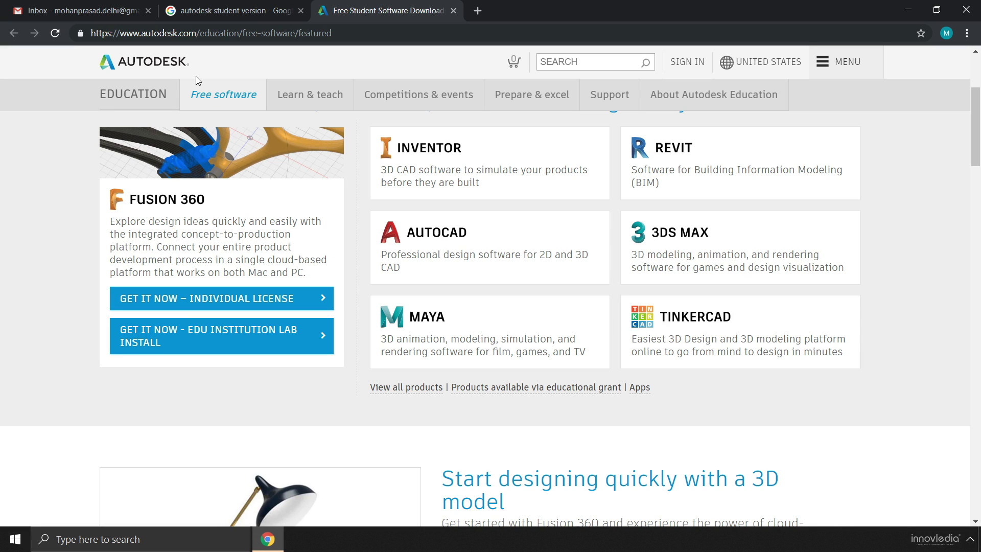
click(455, 326)
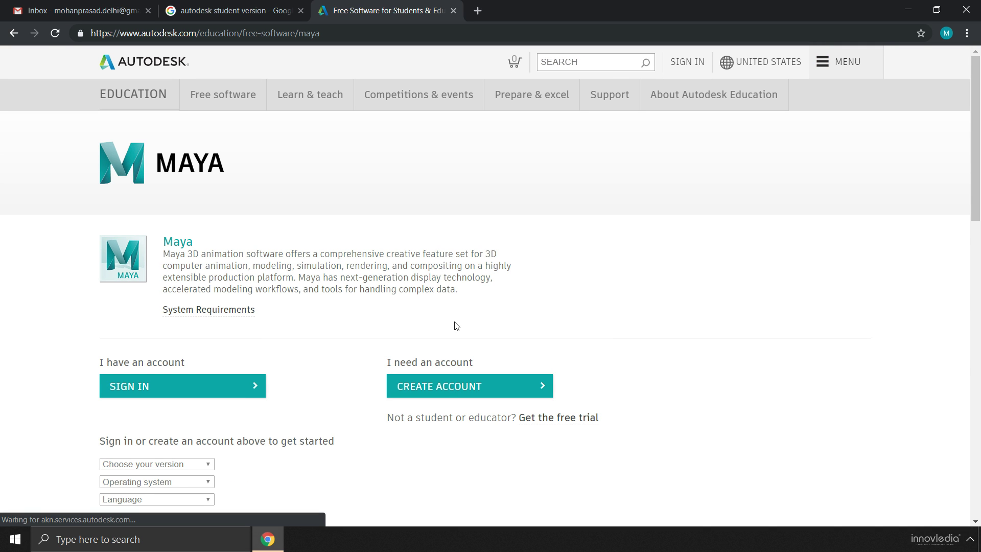
scroll(483, 313, down, 2)
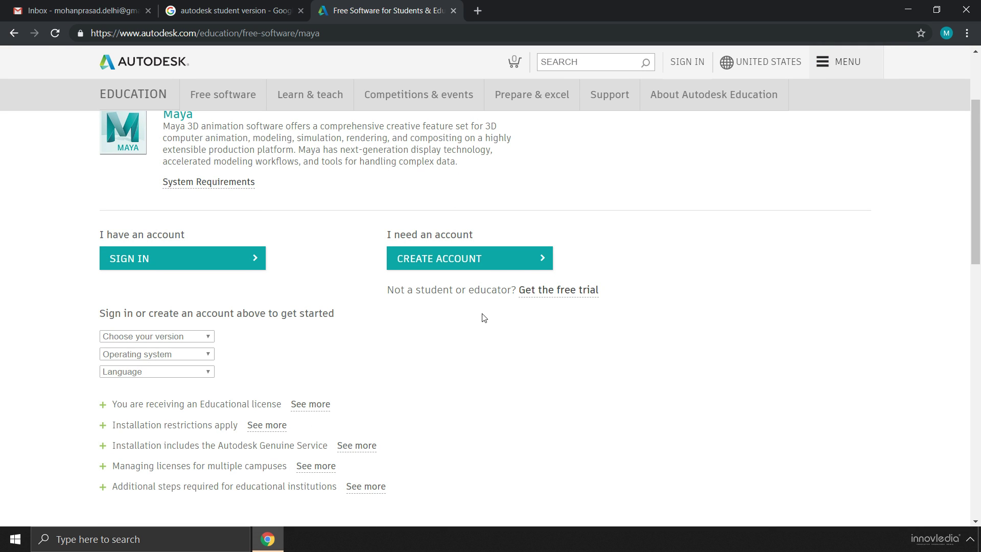
scroll(482, 313, up, 2)
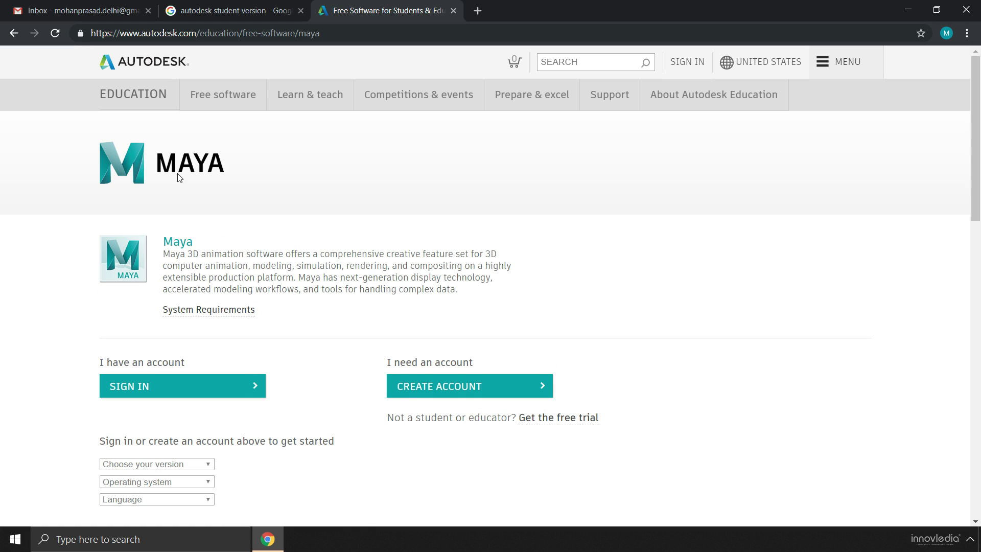
scroll(264, 340, down, 1)
scroll(264, 340, down, 1)
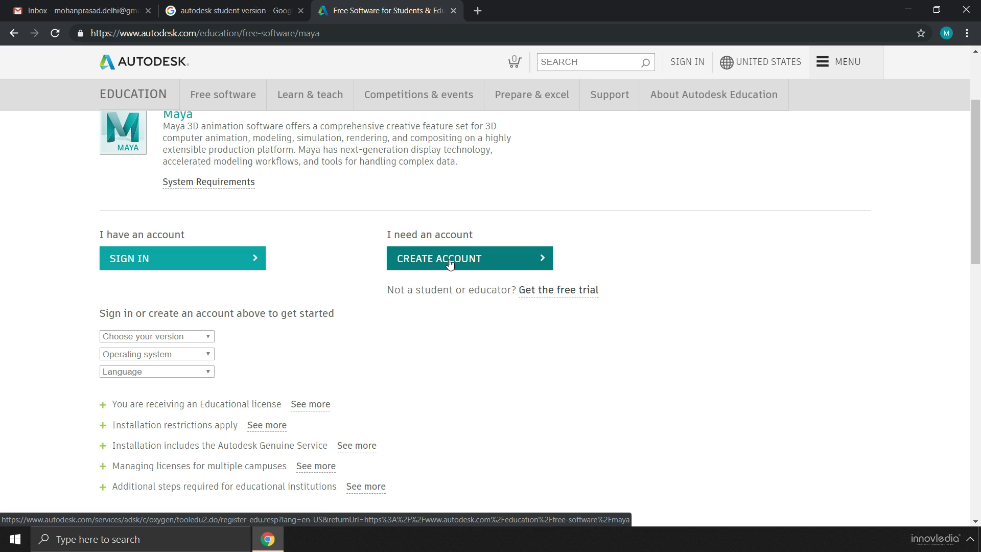
Start a new education account with country India, role Student, type University/Post-Secondary
click(488, 258)
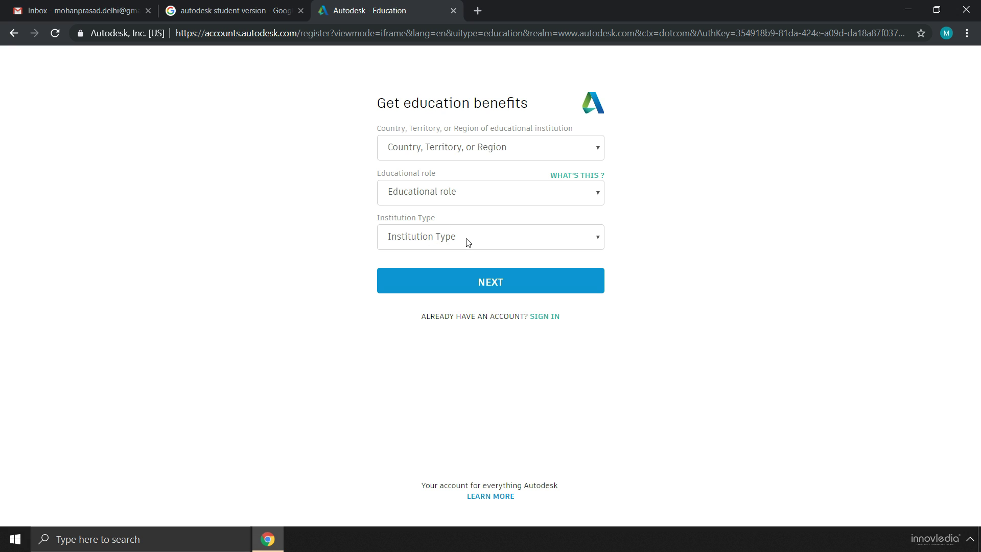
click(546, 151)
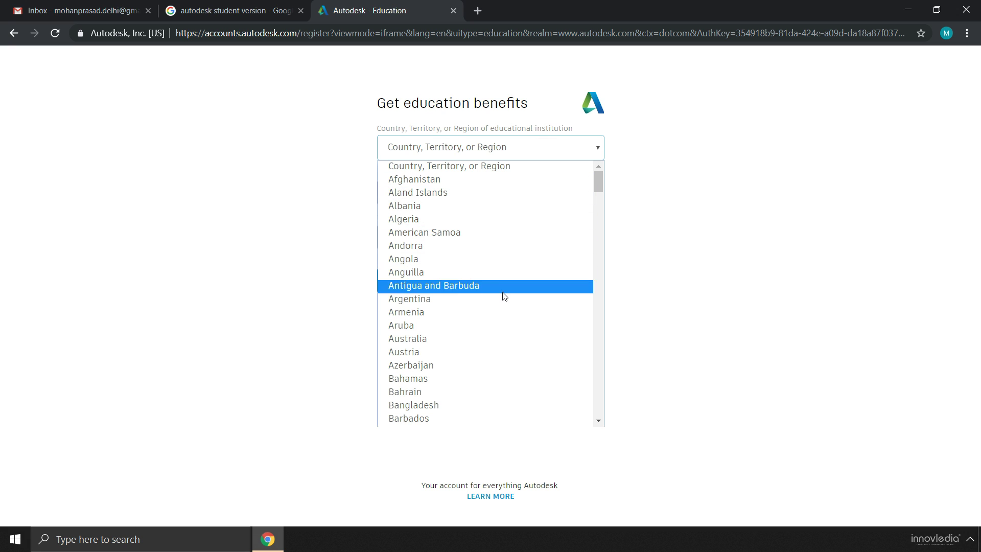
scroll(504, 294, down, 1)
scroll(504, 301, down, 15)
scroll(504, 302, down, 3)
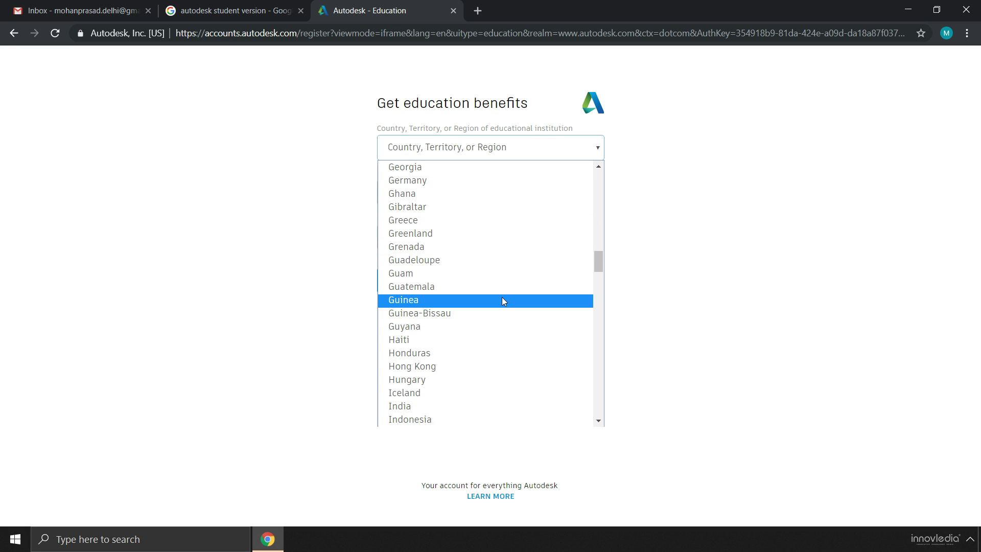
click(449, 404)
click(553, 197)
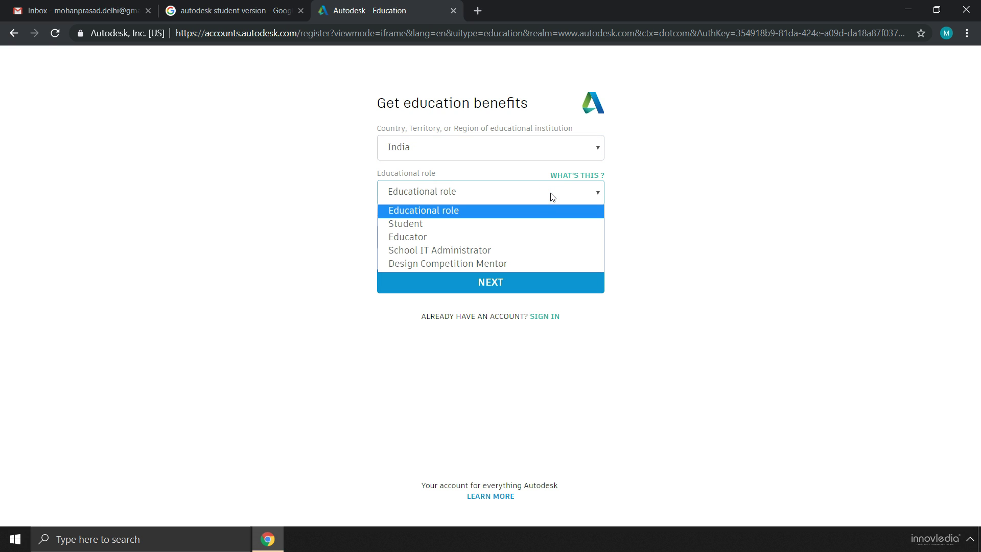
click(429, 226)
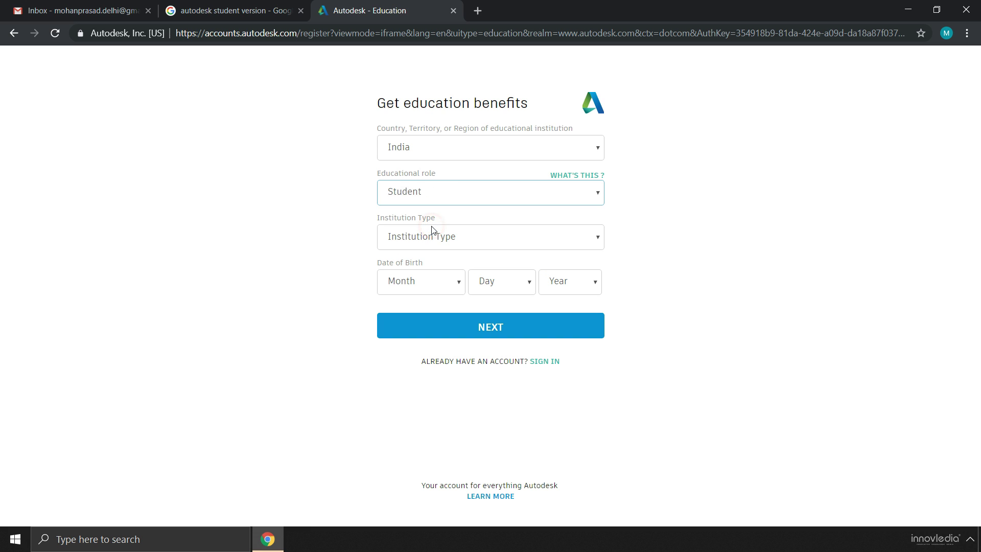
click(482, 242)
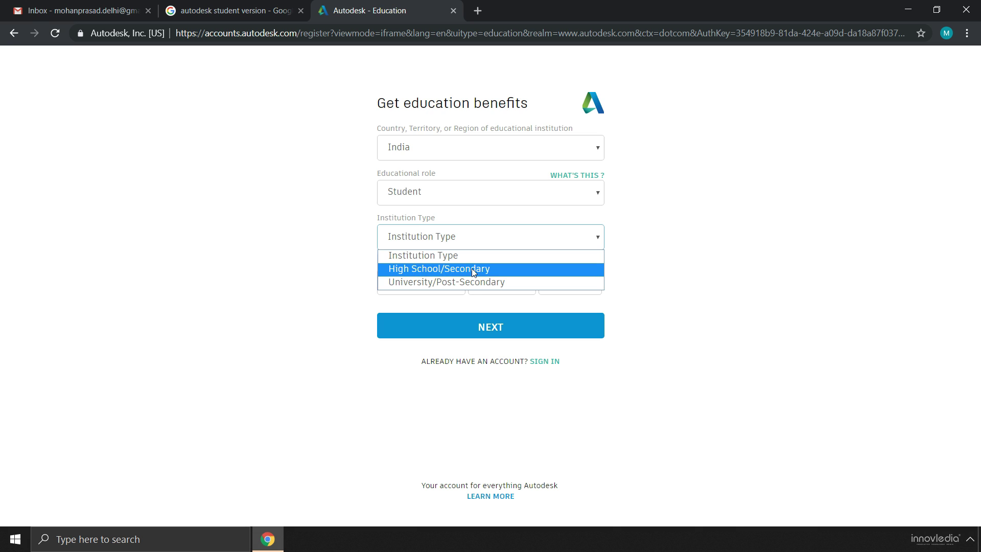
click(474, 283)
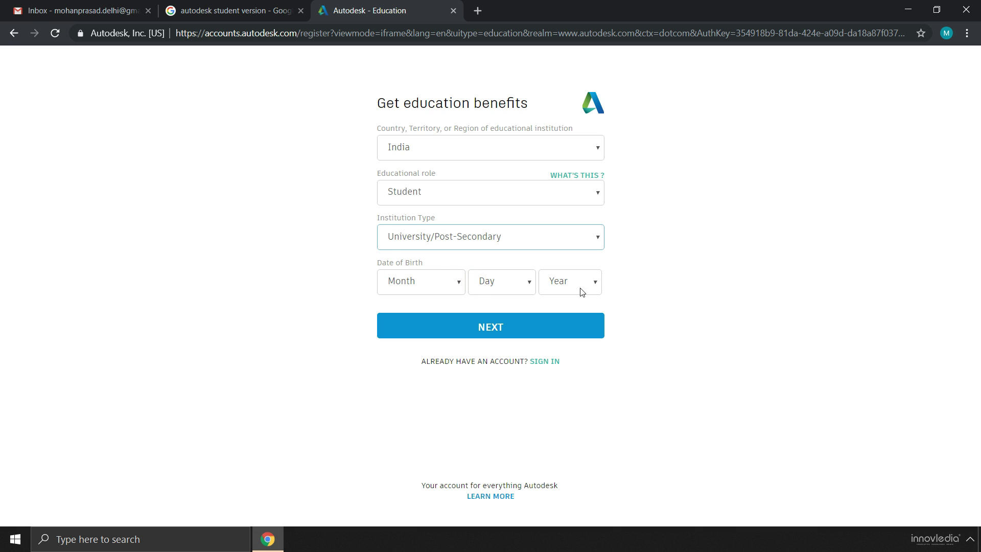
click(458, 286)
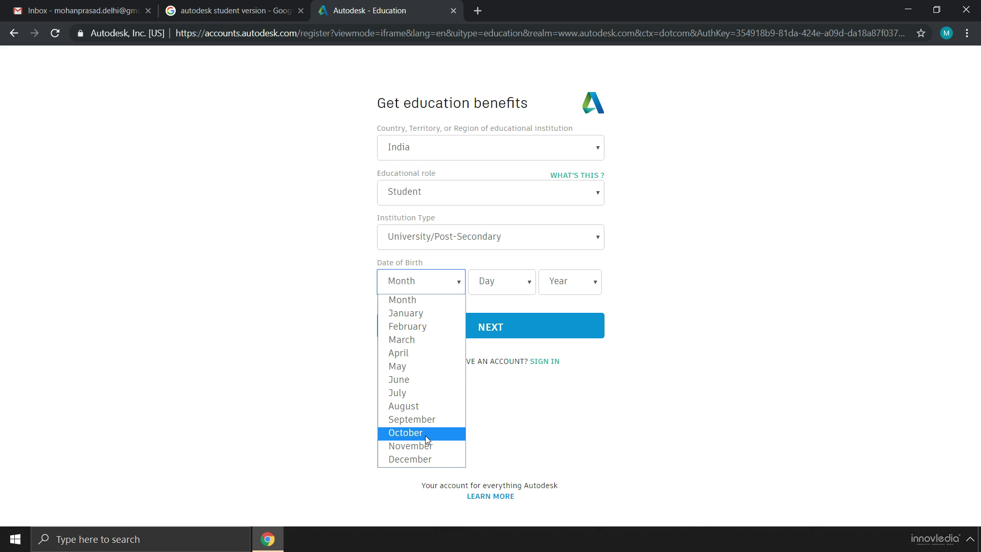
click(431, 457)
click(513, 281)
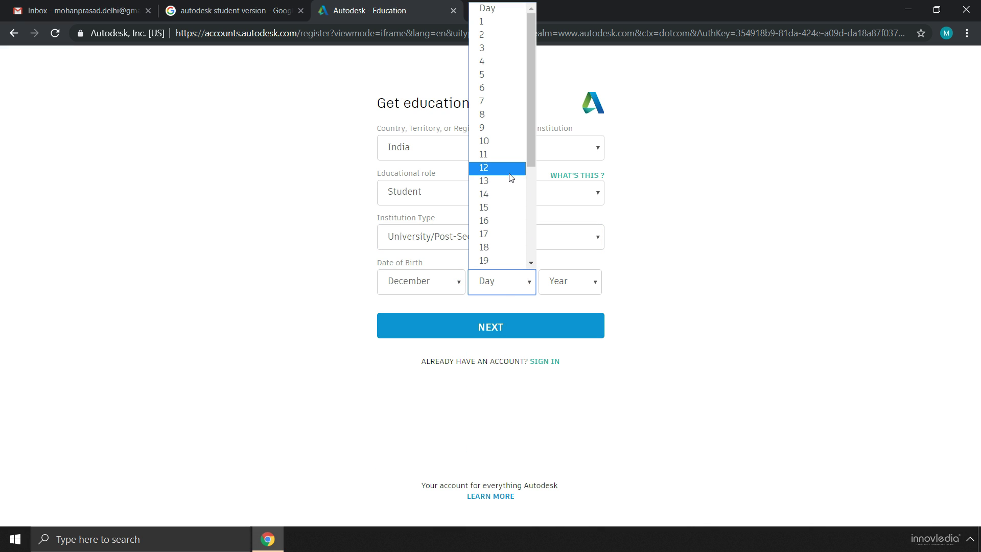
click(509, 148)
click(556, 281)
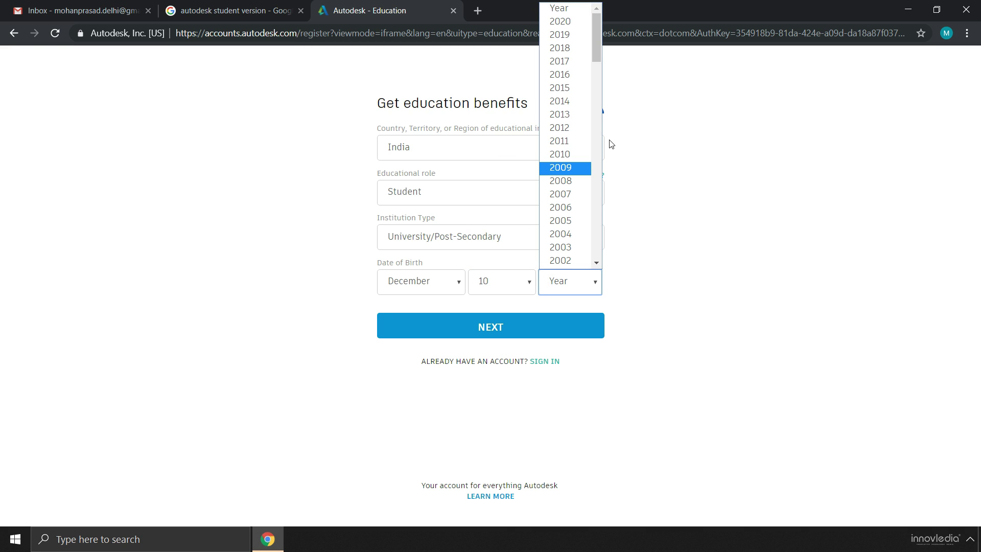
scroll(570, 175, down, 3)
scroll(563, 221, down, 4)
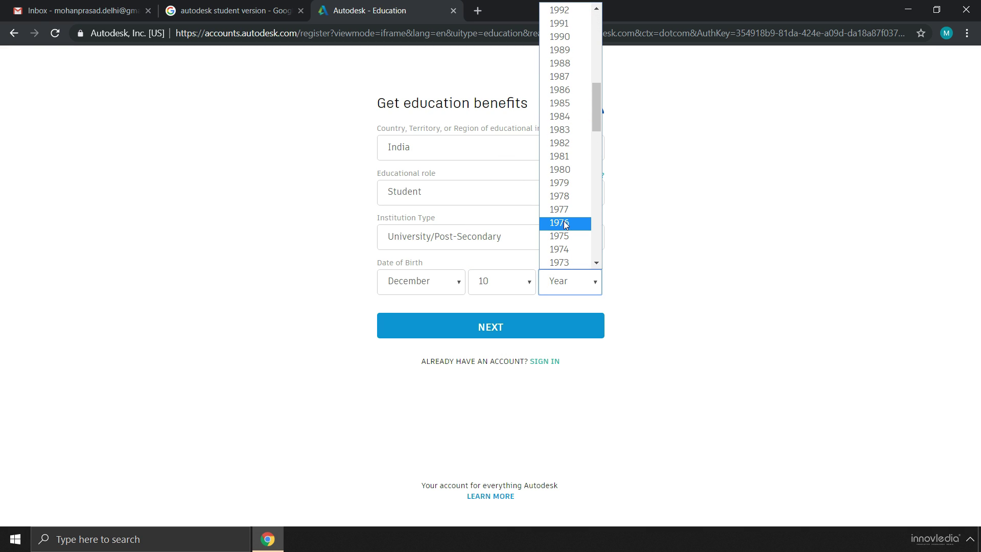
scroll(567, 210, up, 3)
scroll(568, 201, up, 2)
scroll(569, 197, up, 1)
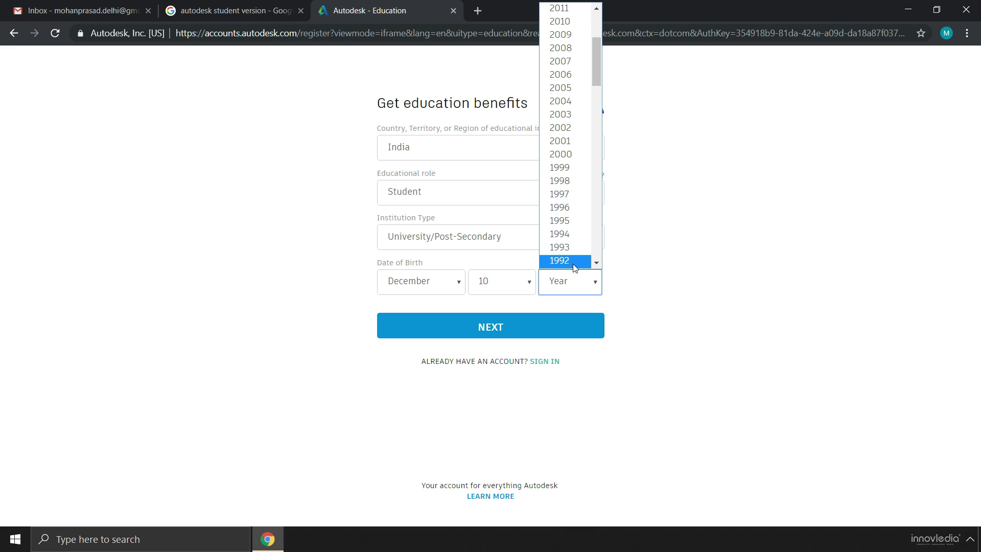
click(560, 261)
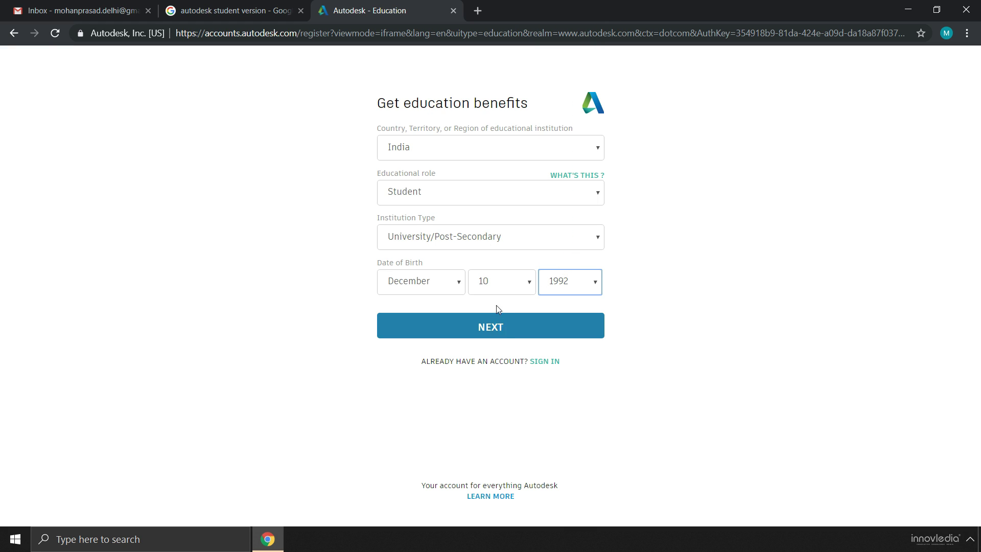
click(505, 326)
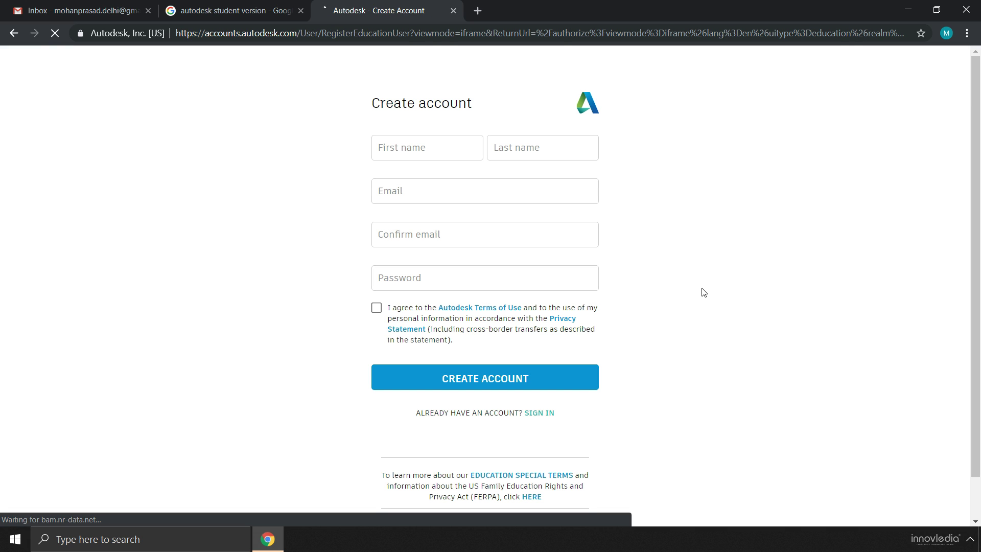
Enter the user's first and last name on the Create account form
click(455, 151)
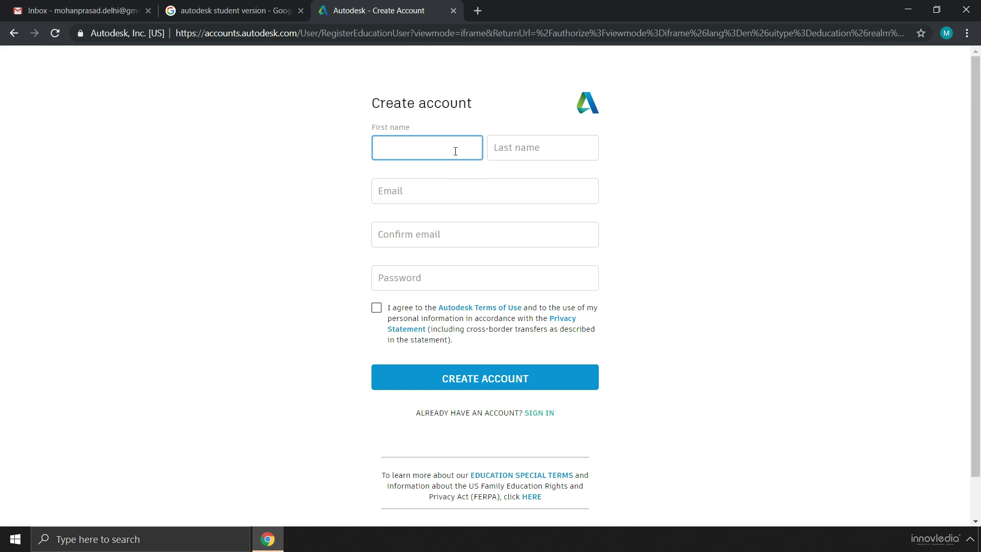
key(Tab)
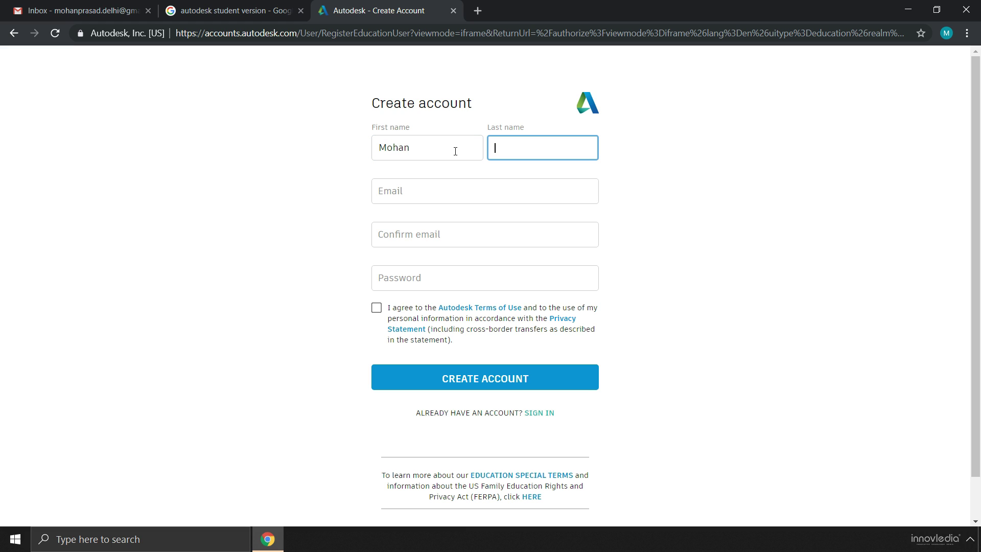
drag(448, 148, 351, 153)
click(574, 148)
Enter the e-mail address and paste a copy into Confirm email
click(414, 201)
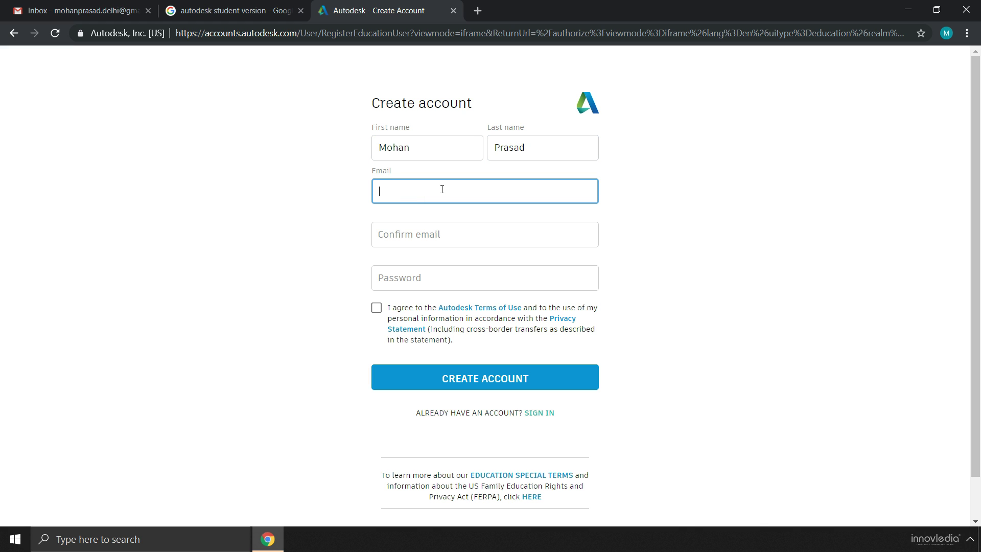
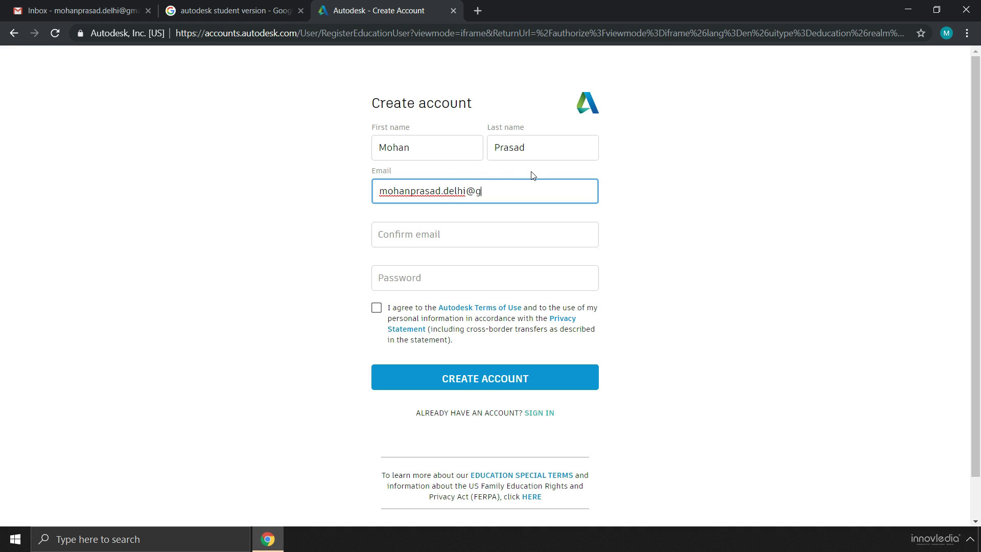
click(473, 230)
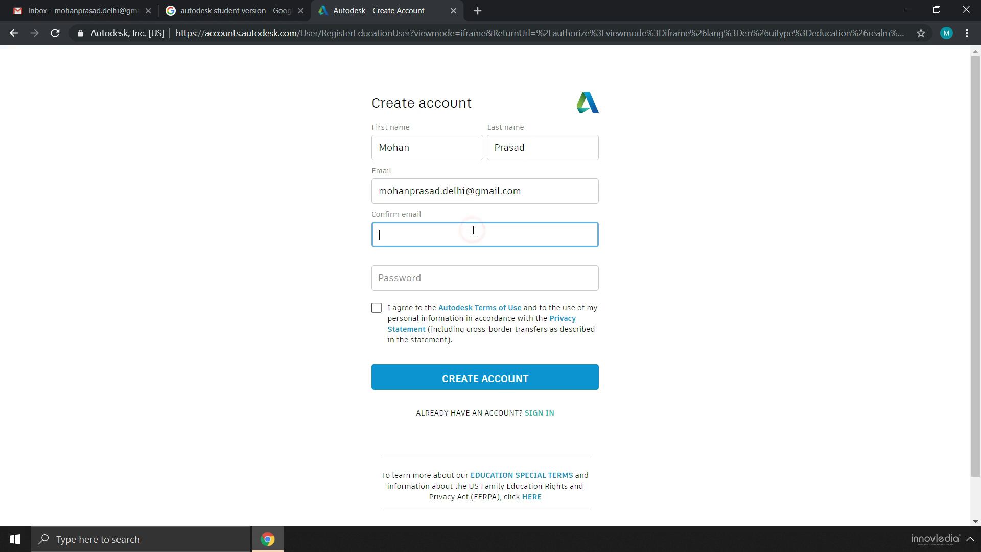
drag(524, 195, 362, 196)
key(ctrl+c)
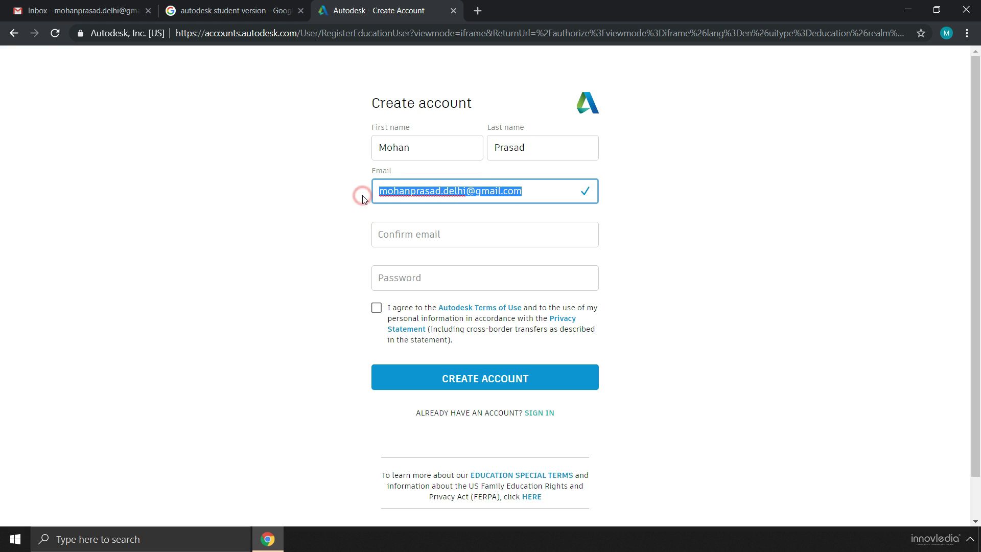
click(413, 234)
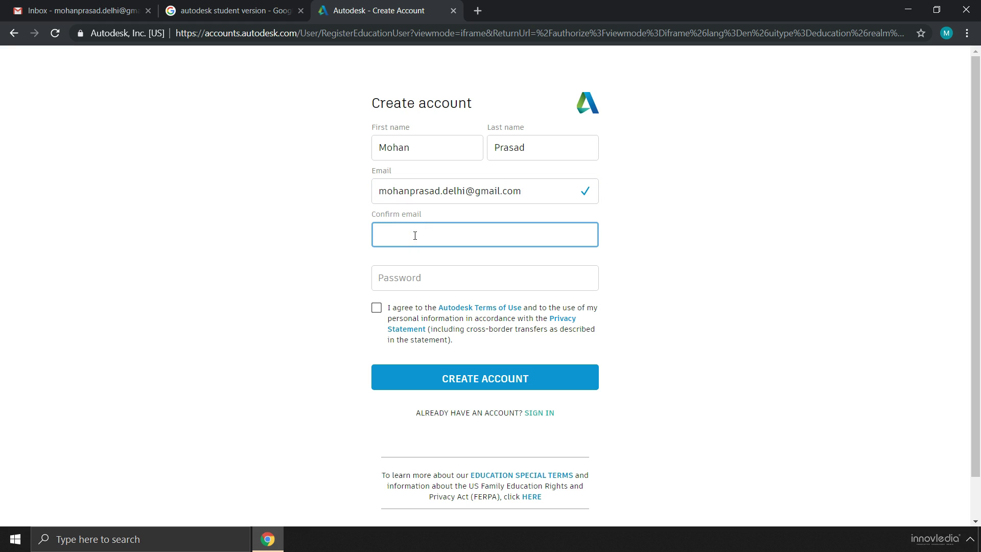
key(ctrl+v)
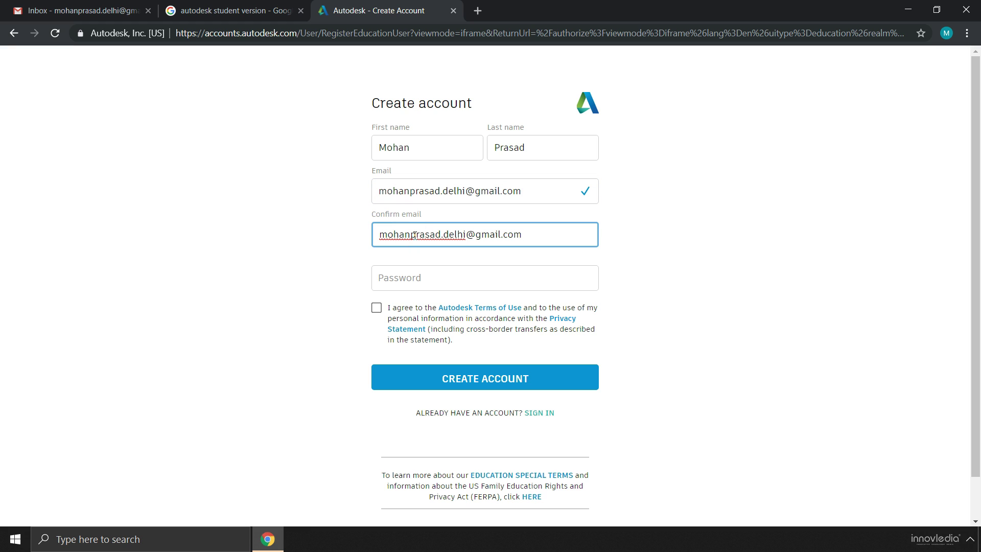
click(417, 272)
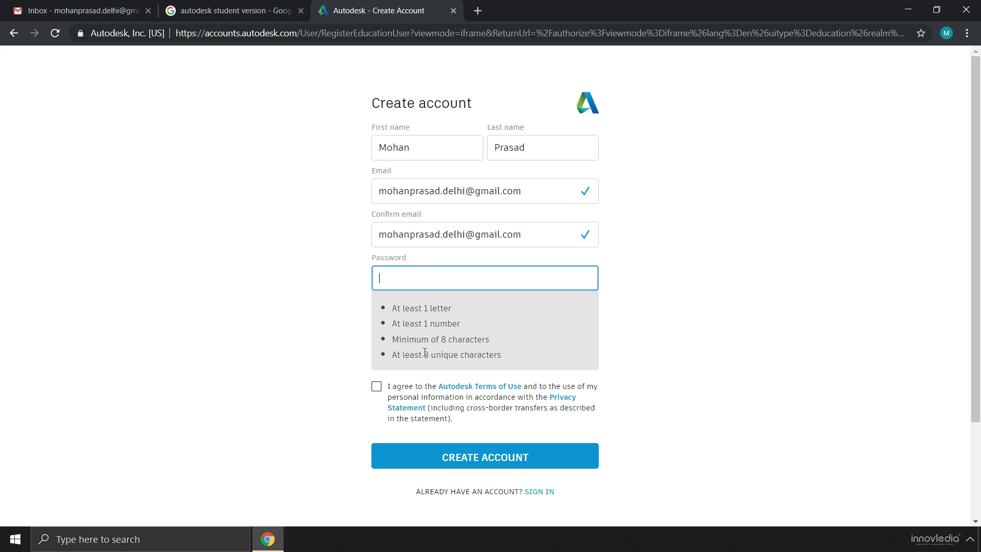
Type the account password, accept the terms of use, and create the account
drag(424, 355, 470, 352)
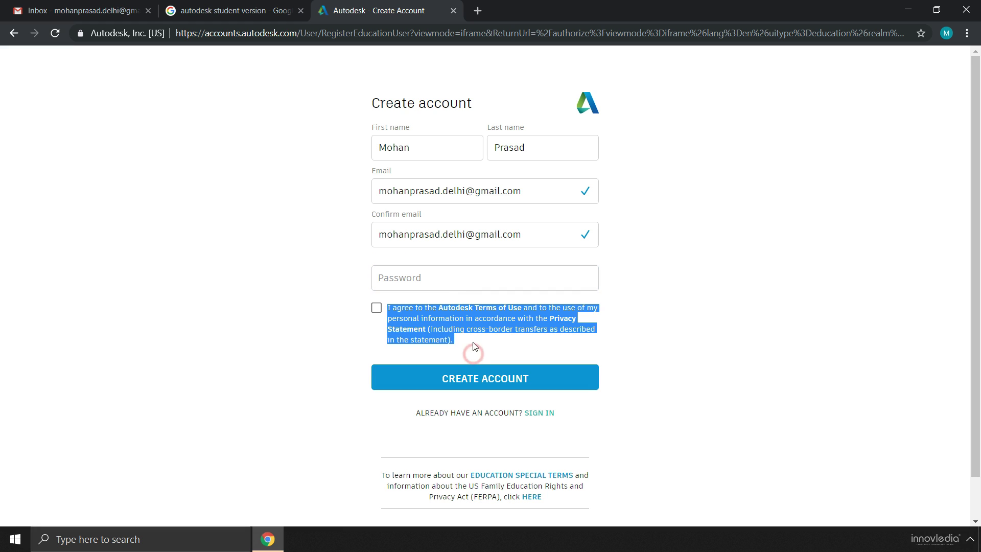
click(450, 277)
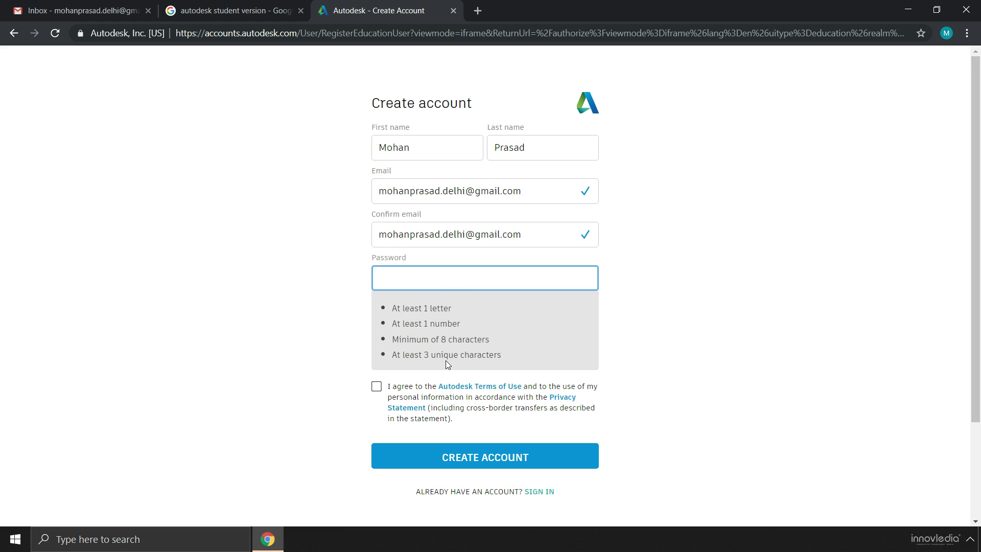
click(467, 278)
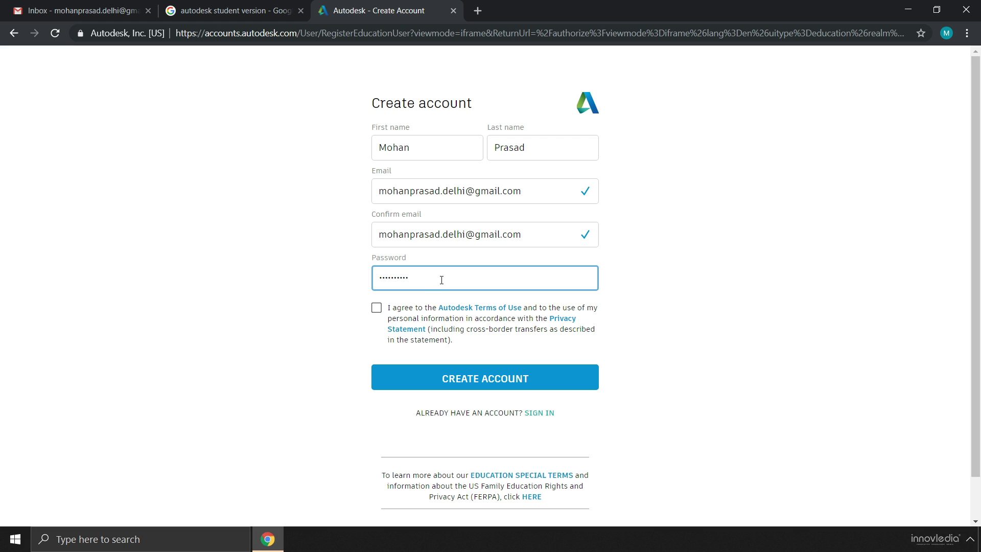
click(376, 308)
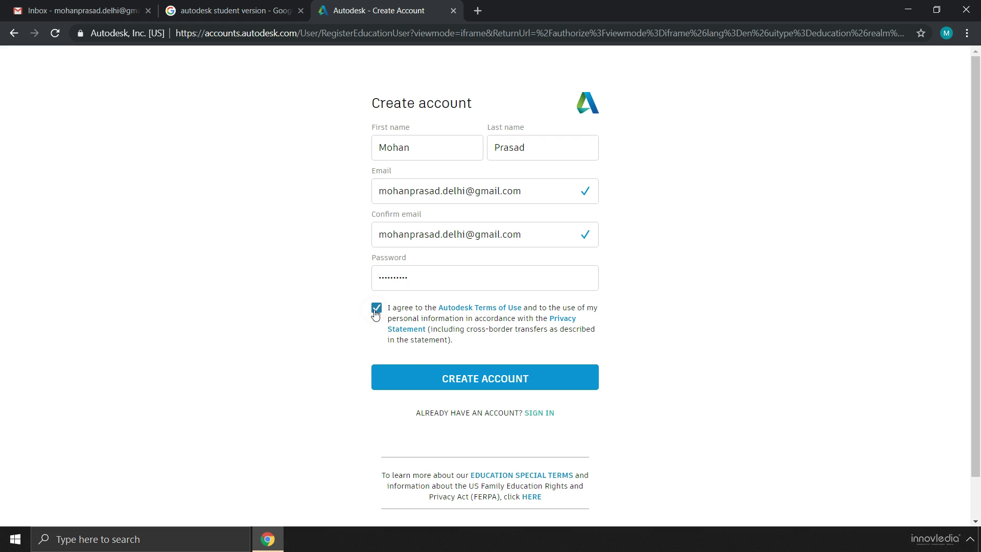
click(527, 380)
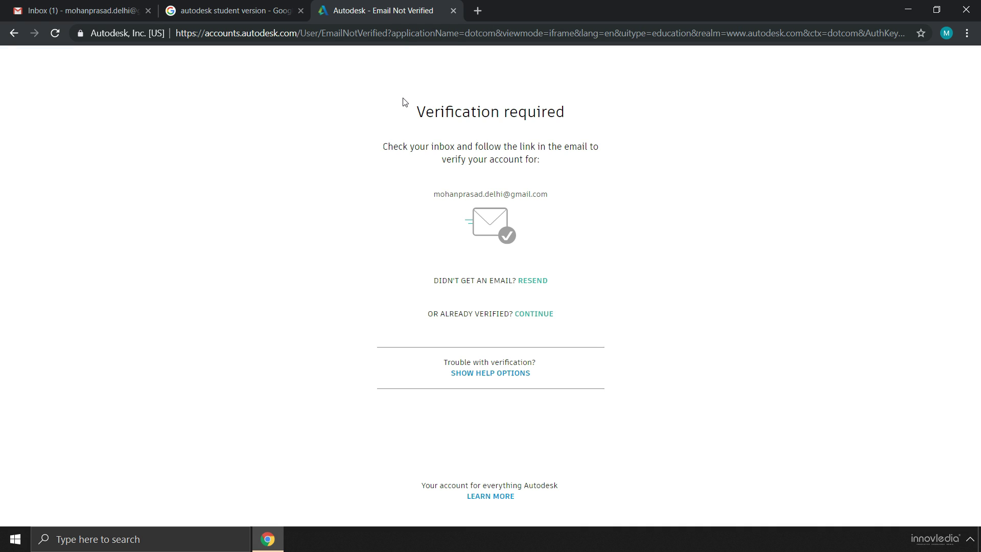
Switch to the Gmail inbox tab to find the Autodesk verification e-mail
drag(418, 111, 581, 110)
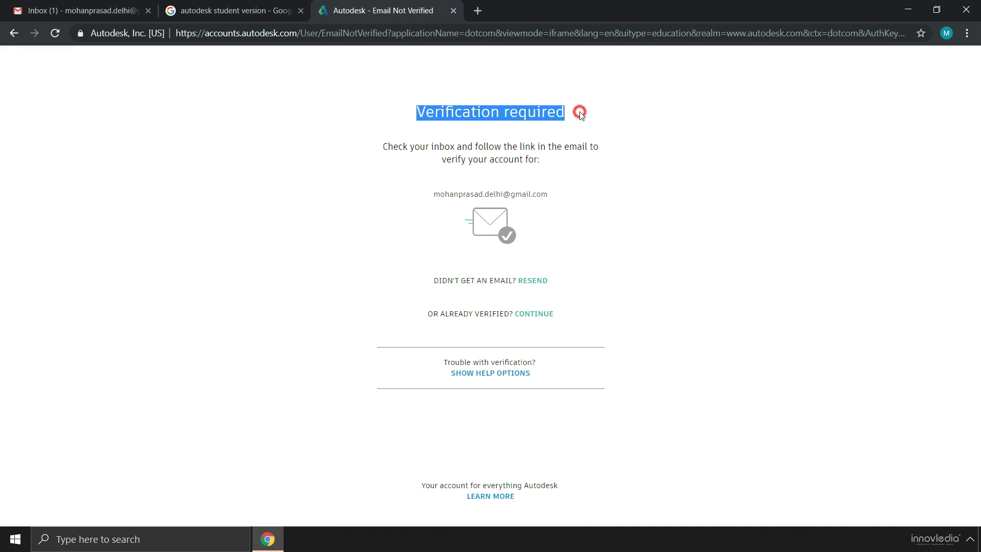
click(625, 126)
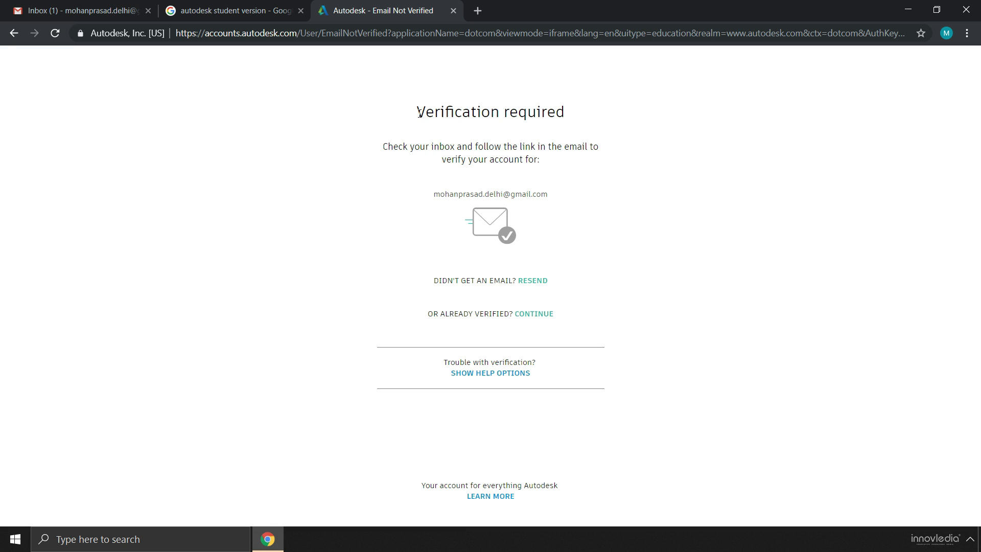
drag(418, 112, 589, 112)
click(622, 157)
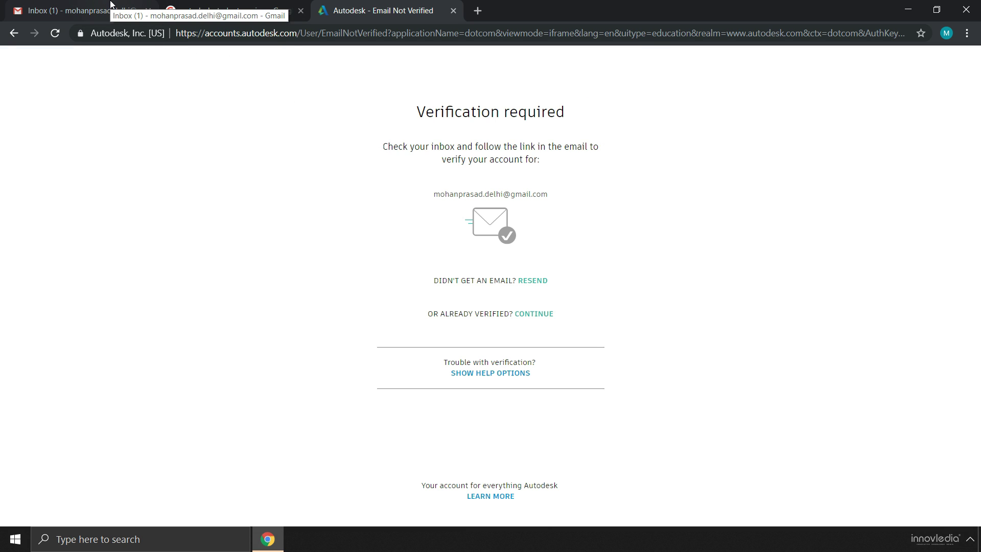
click(76, 10)
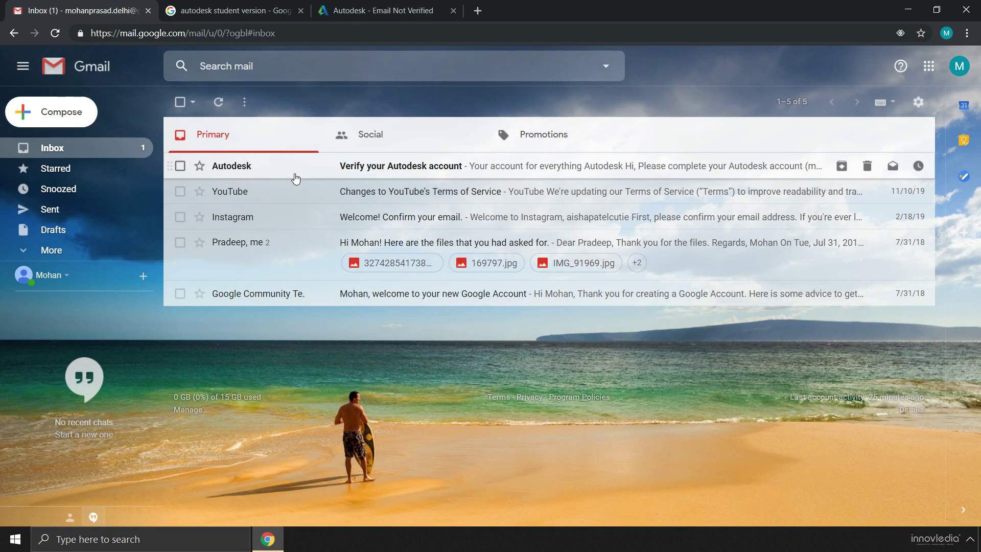
Open the 'Verify your Autodesk account' e-mail, verify the address, and click DONE
click(475, 168)
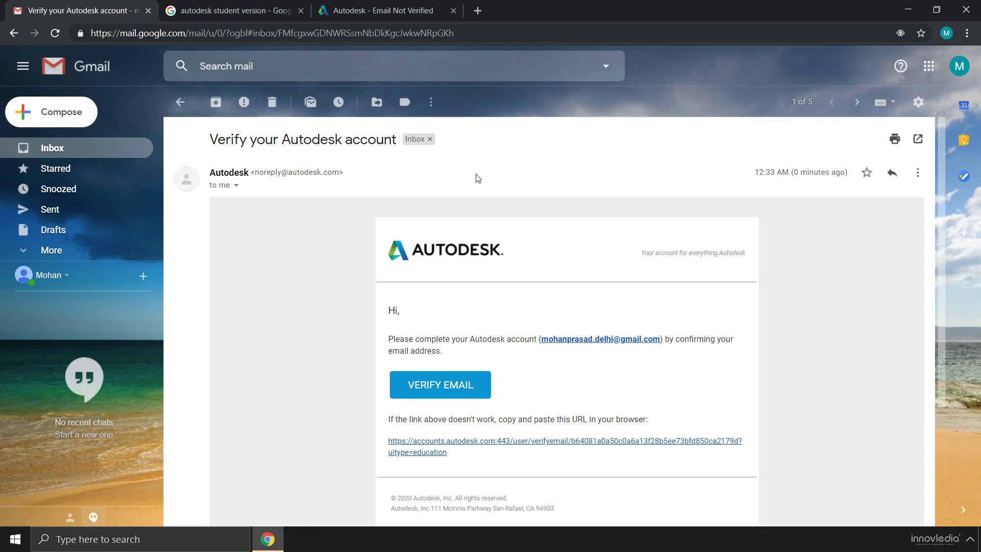
click(461, 387)
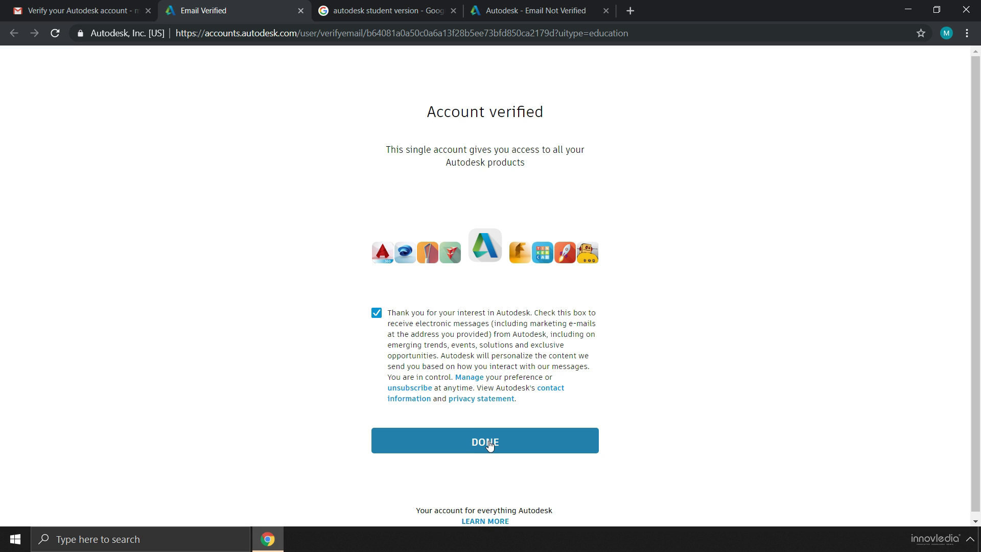
click(489, 445)
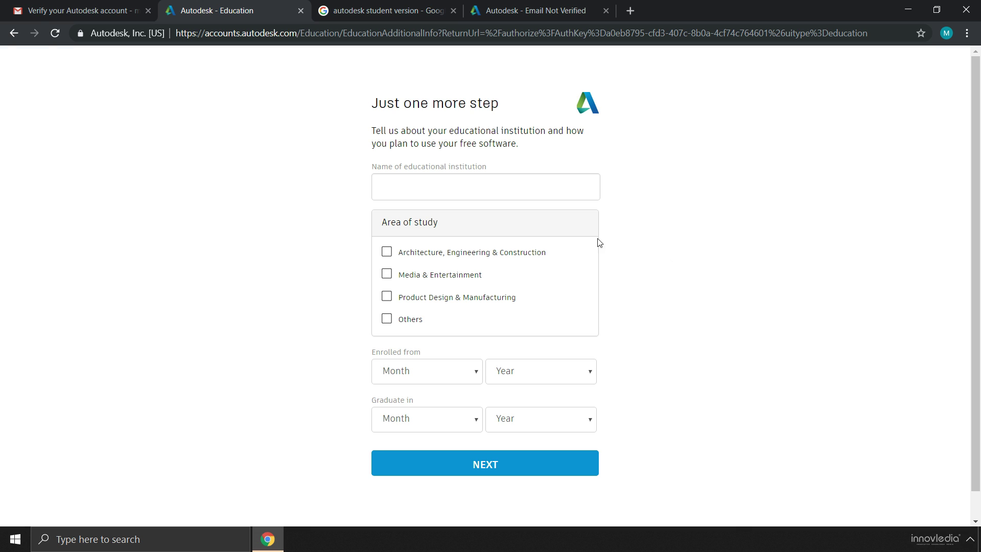
Enter the institution name and choose Media & Entertainment as the area of study
click(548, 190)
click(511, 187)
text(no)
text(vledia)
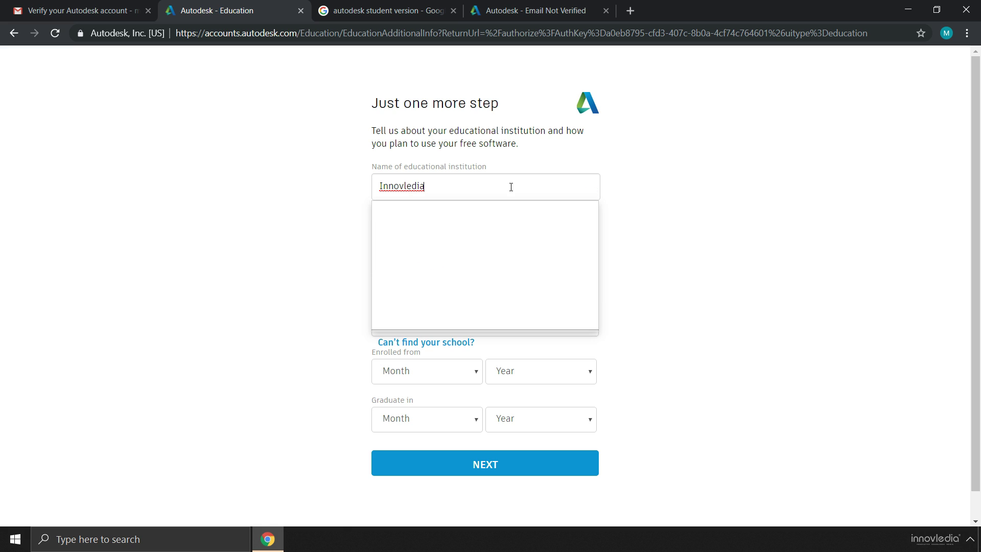
click(645, 162)
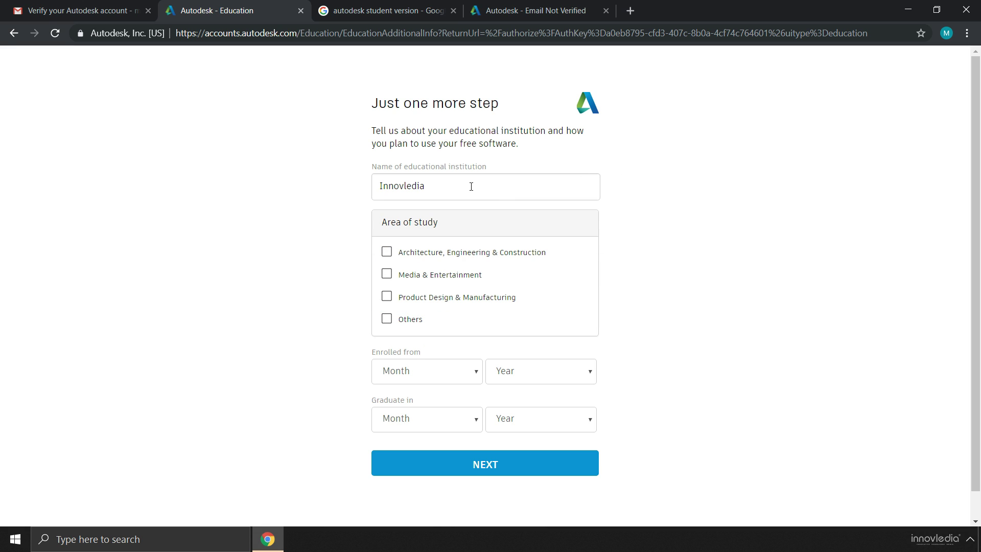
click(389, 276)
Set enrollment to January 2020 and graduation to January 2023, then submit
click(448, 375)
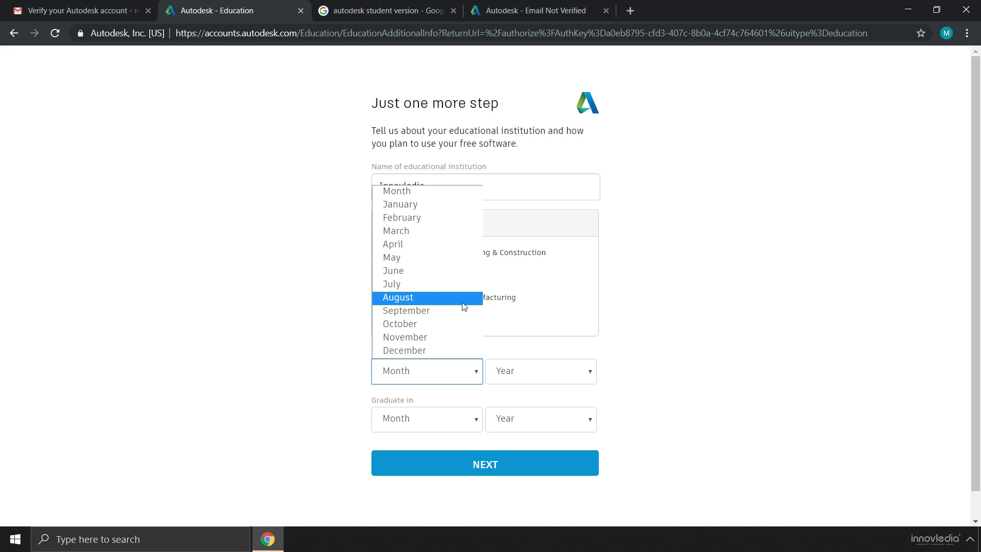
click(568, 340)
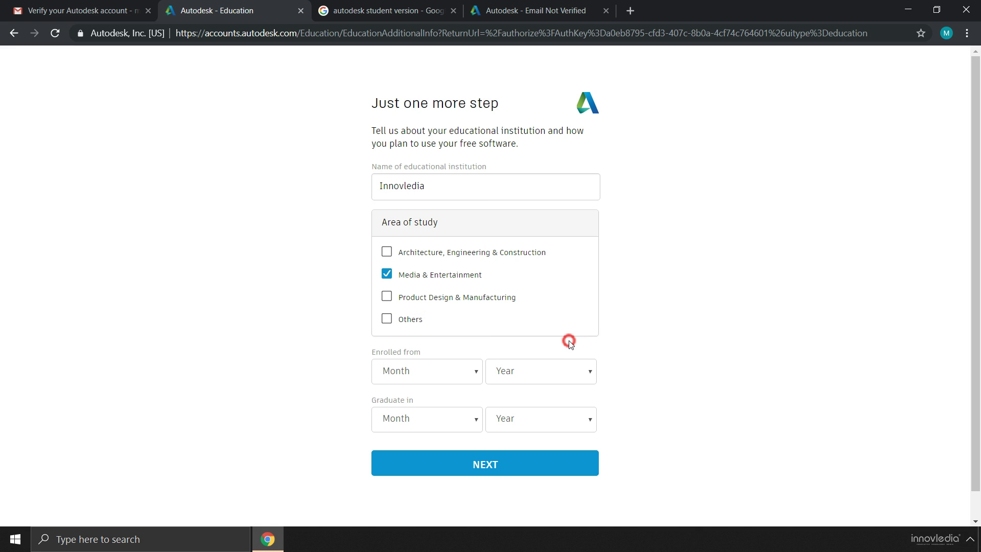
click(448, 371)
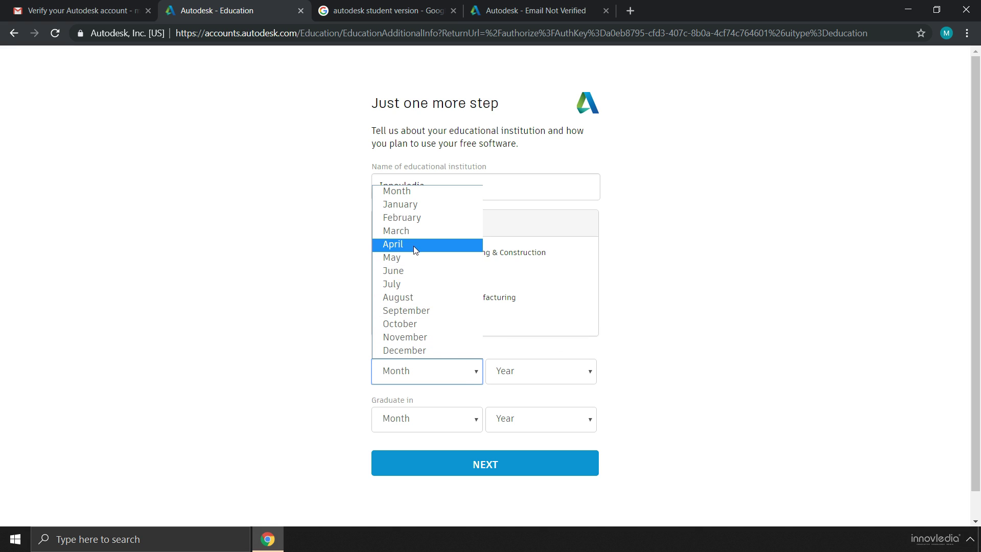
click(418, 201)
click(530, 366)
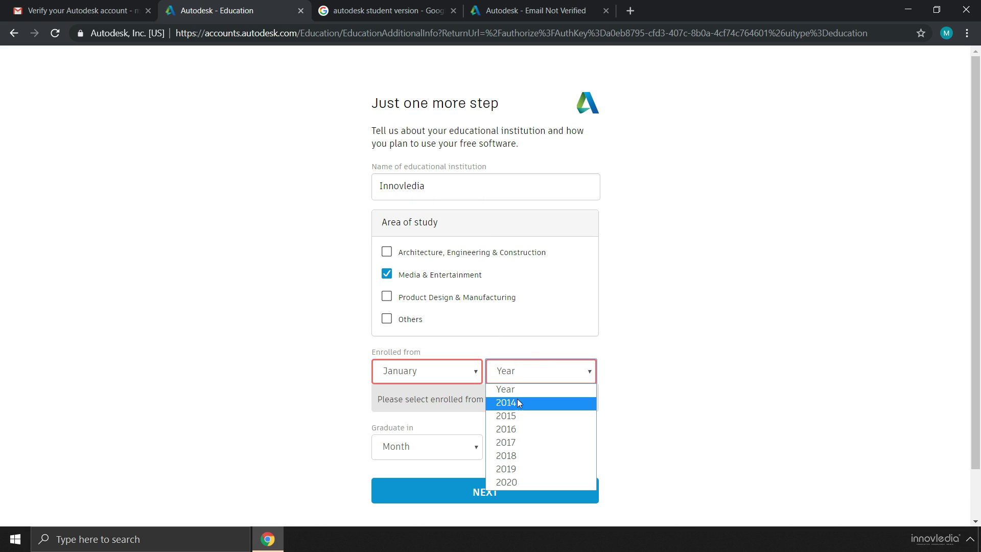
click(520, 477)
click(454, 416)
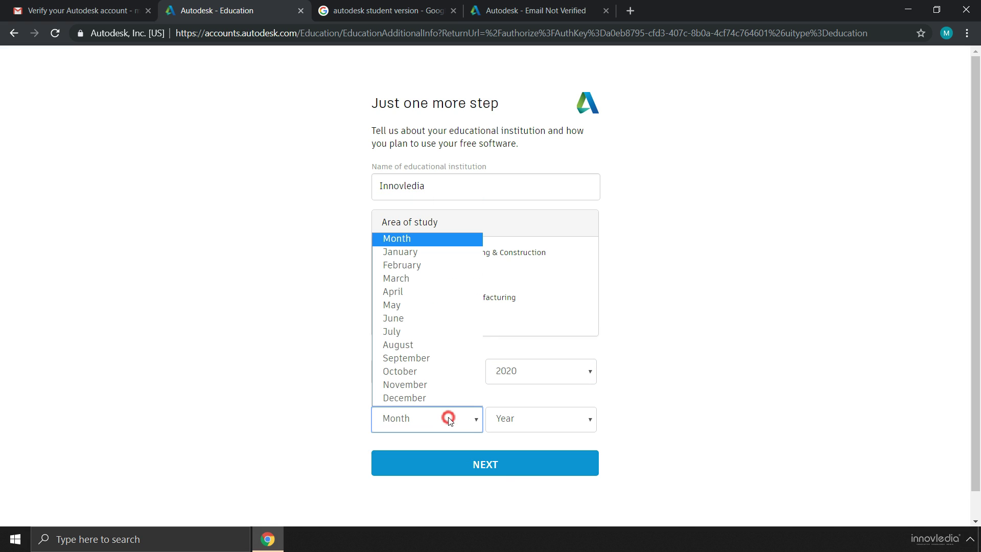
click(633, 391)
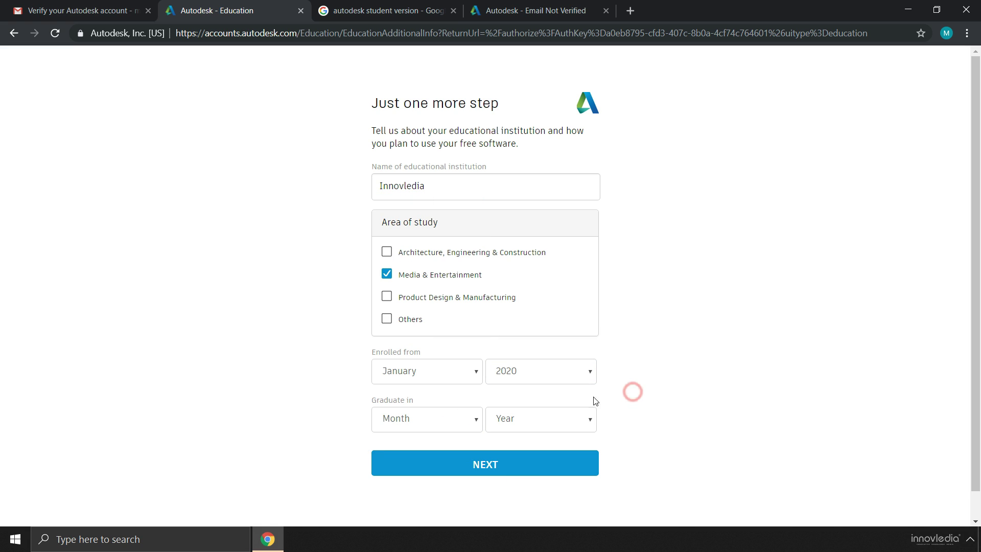
click(473, 427)
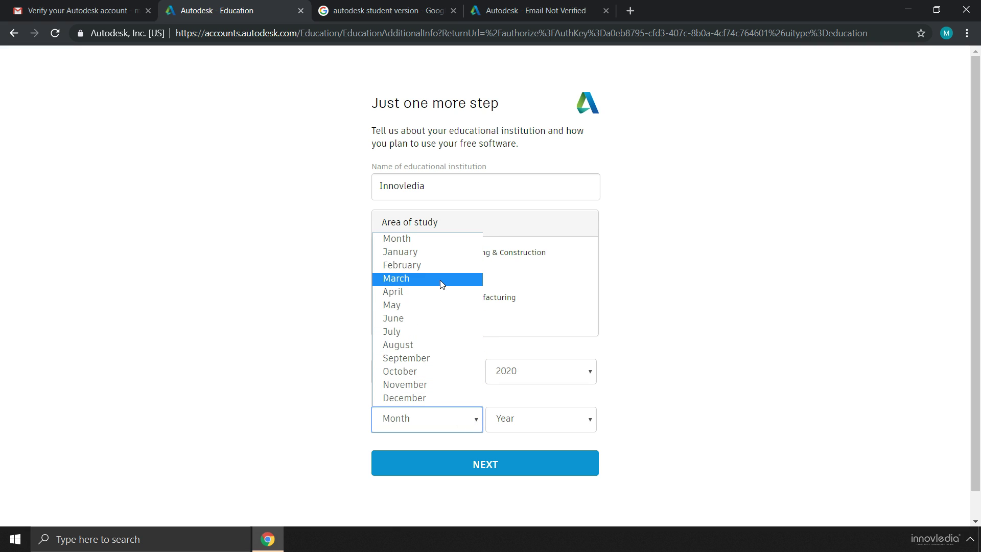
click(449, 252)
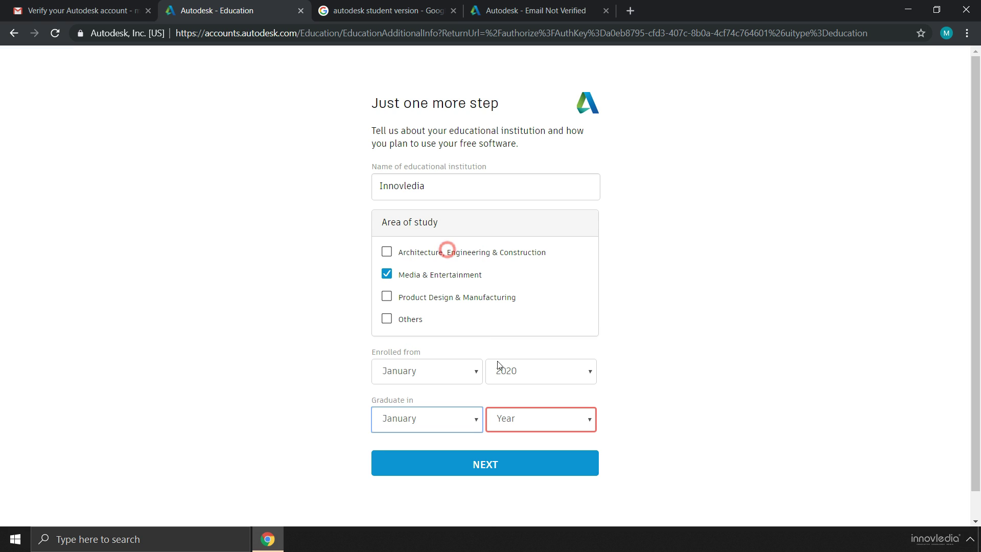
click(521, 417)
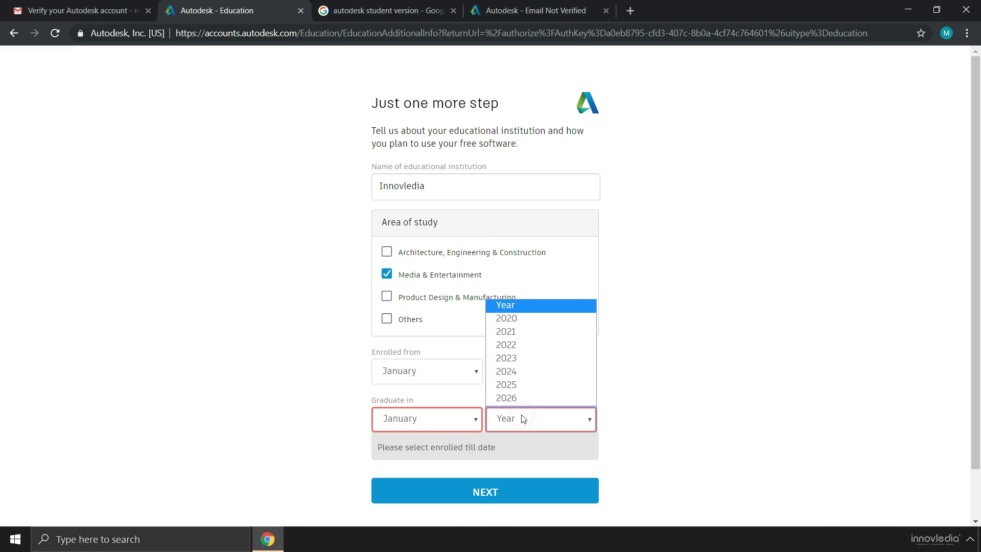
click(534, 359)
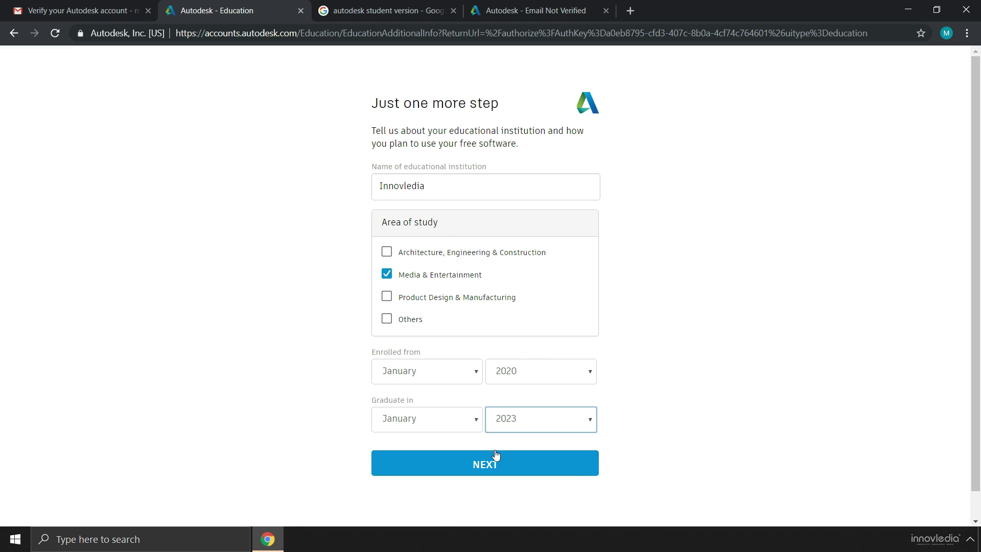
click(489, 458)
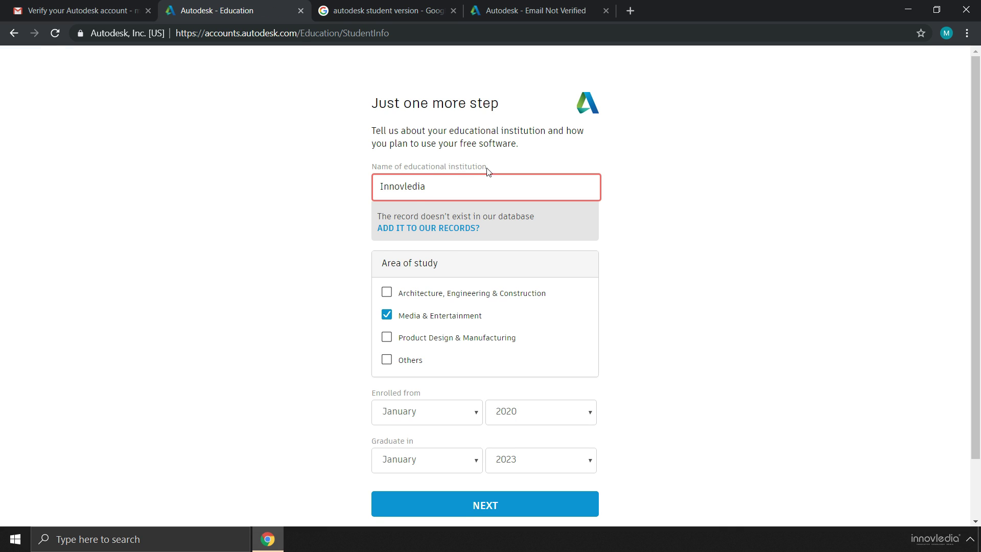
Recheck the institution name field and resubmit the education details
double_click(437, 188)
click(439, 188)
click(431, 231)
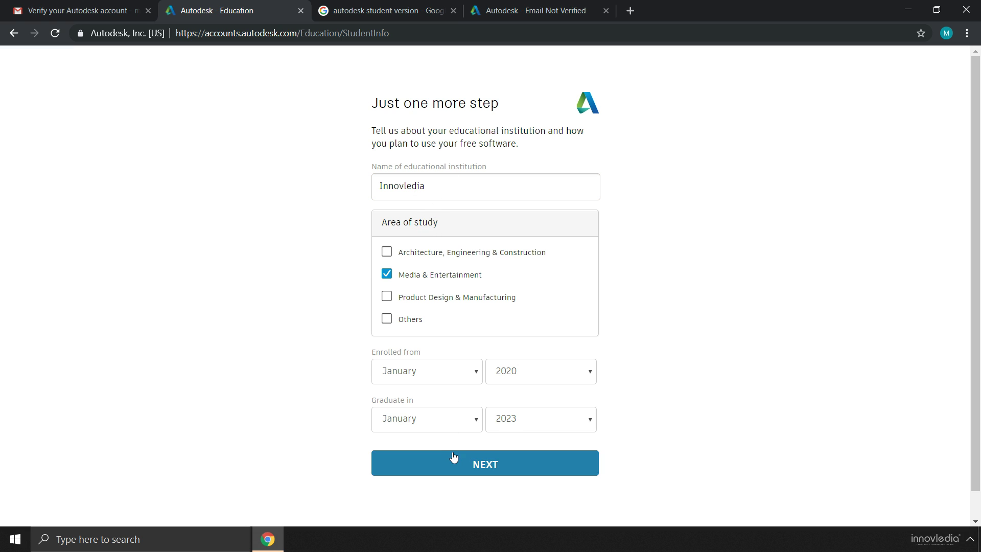
click(474, 461)
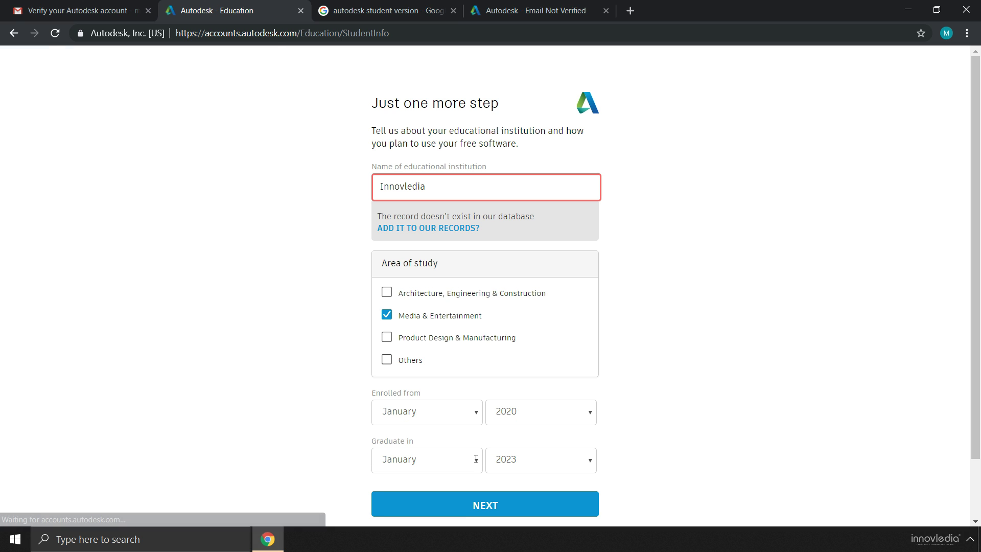
Add Innovledia as a new institution of type Vocational School
click(439, 235)
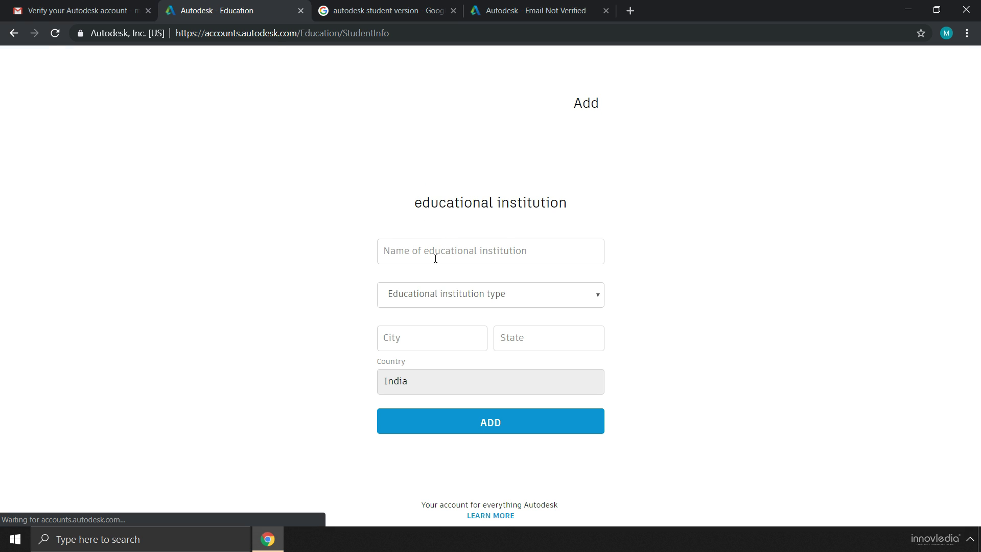
click(435, 259)
click(471, 149)
text(Innov)
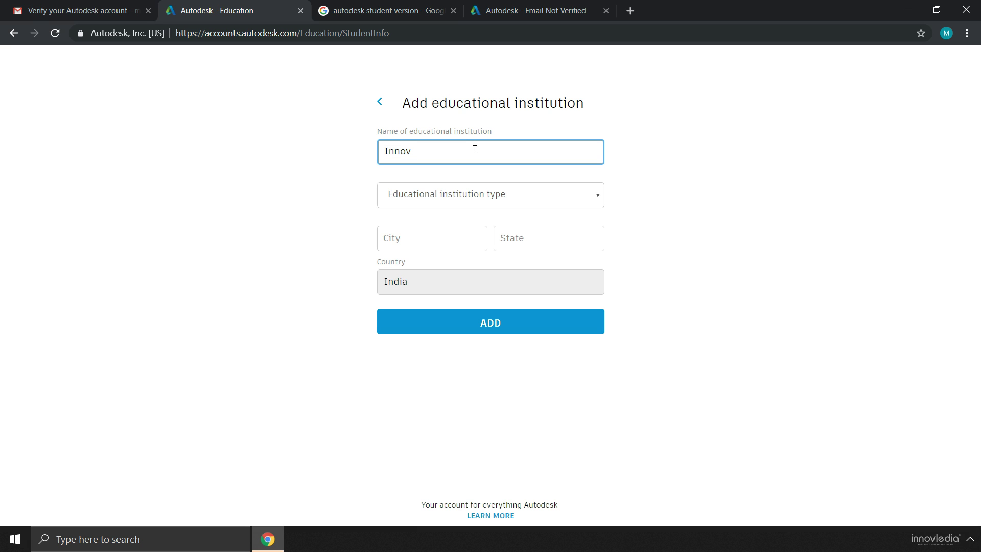
text(ledia)
click(472, 197)
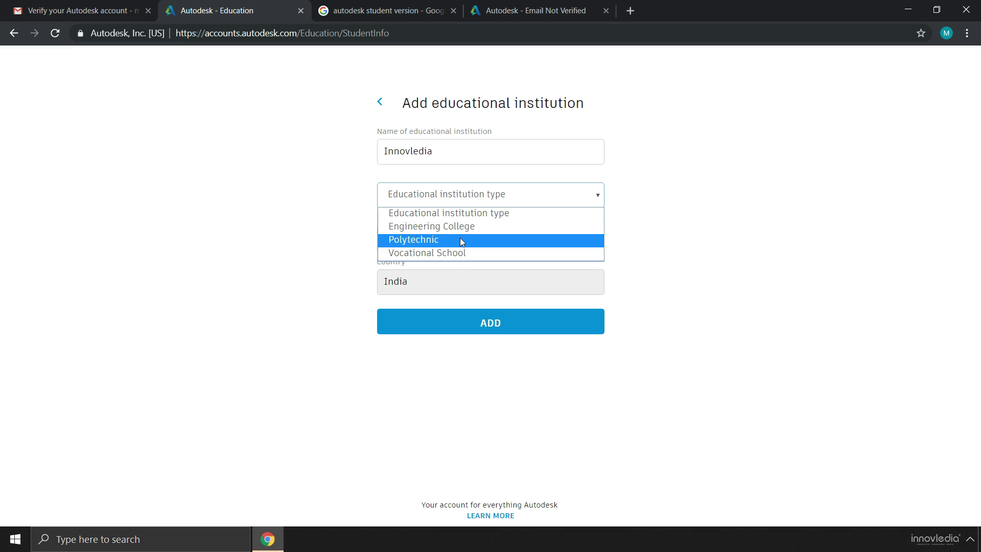
click(417, 254)
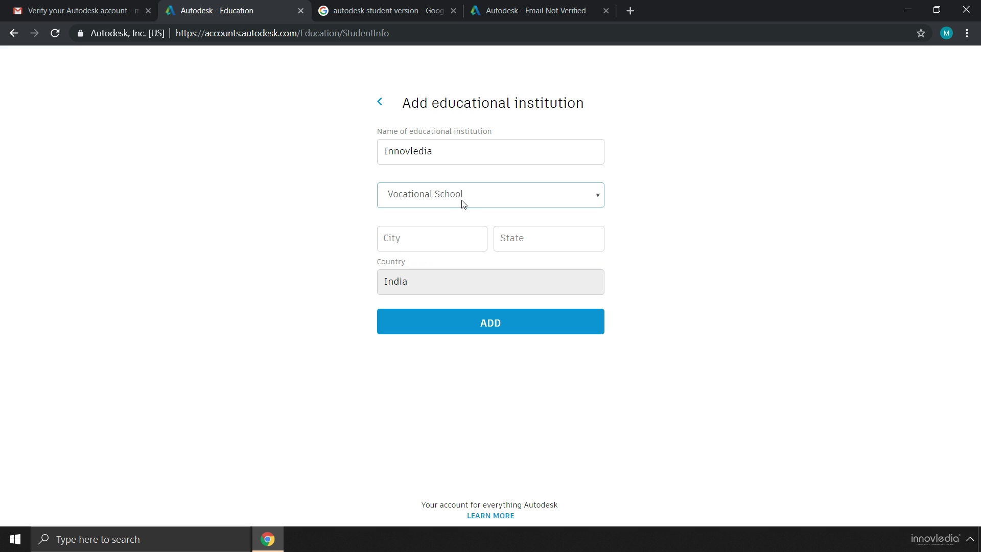
Give the new institution city Mumbai and state Maharashtra, and add it
click(445, 236)
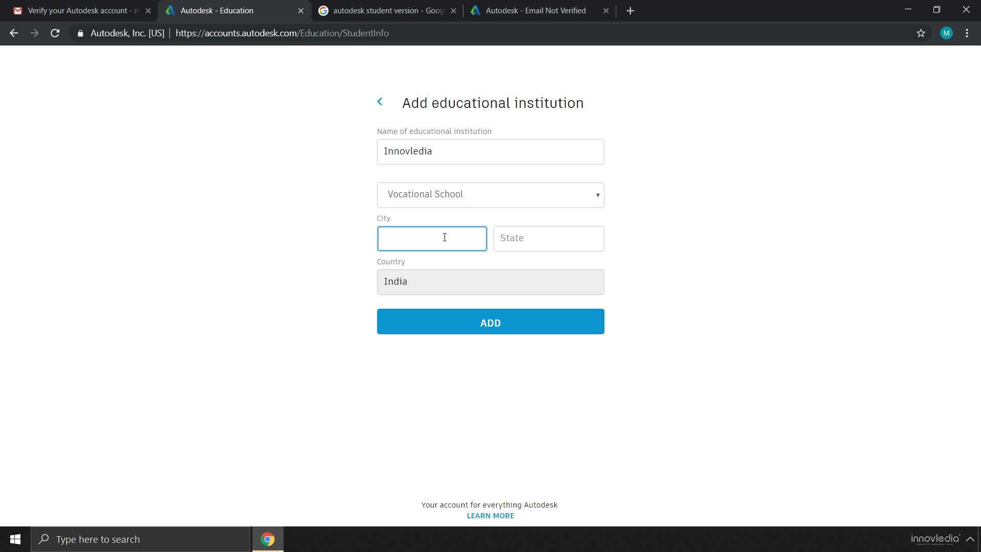
text(M)
text(umbai)
click(524, 237)
text(Mahara)
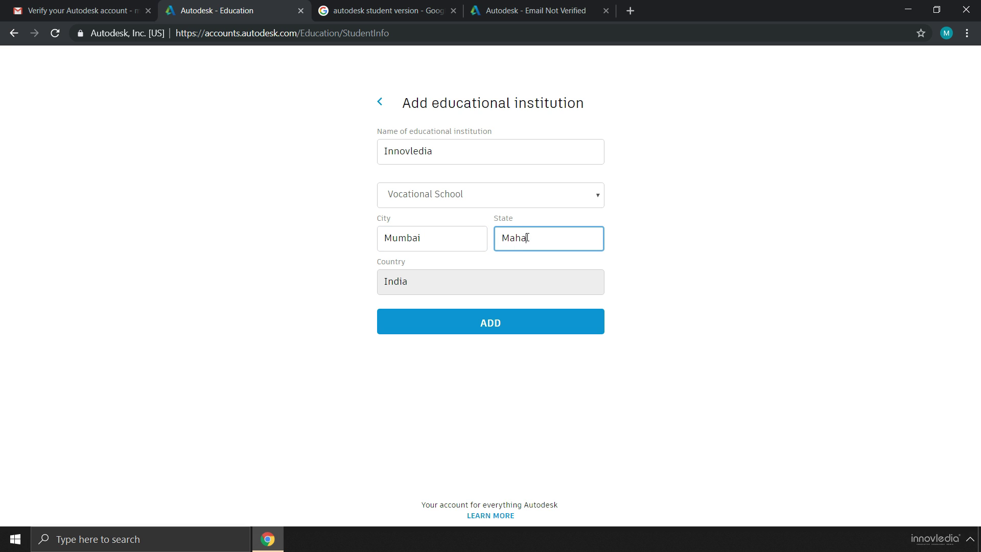
text(shtra)
click(481, 324)
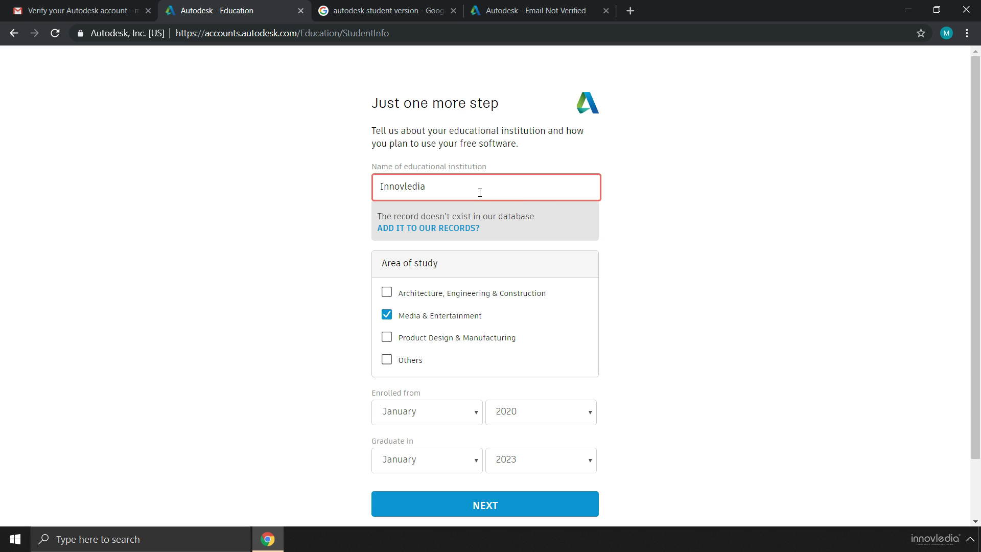
Submit the completed education details and continue past the Account set confirmation
click(457, 186)
scroll(495, 354, down, 1)
click(494, 436)
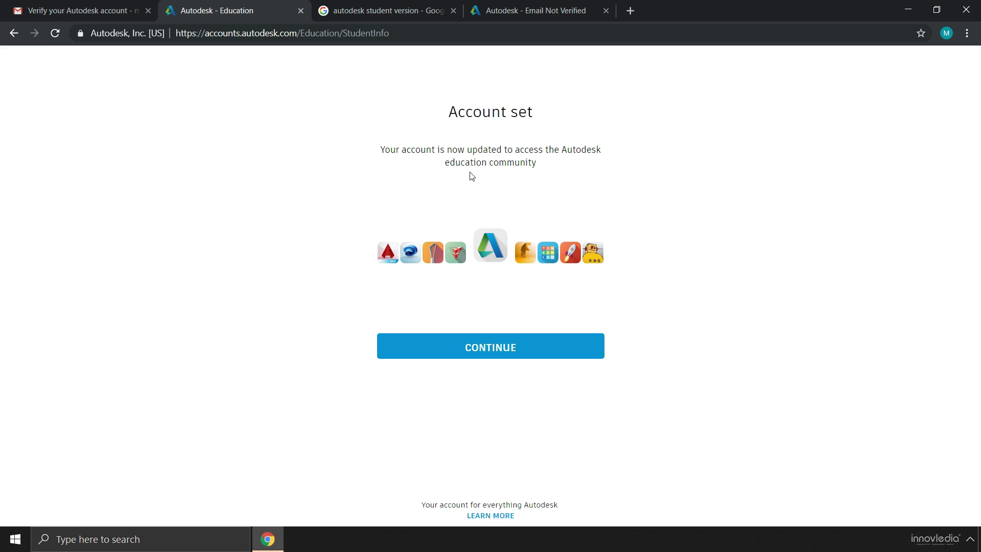
click(499, 349)
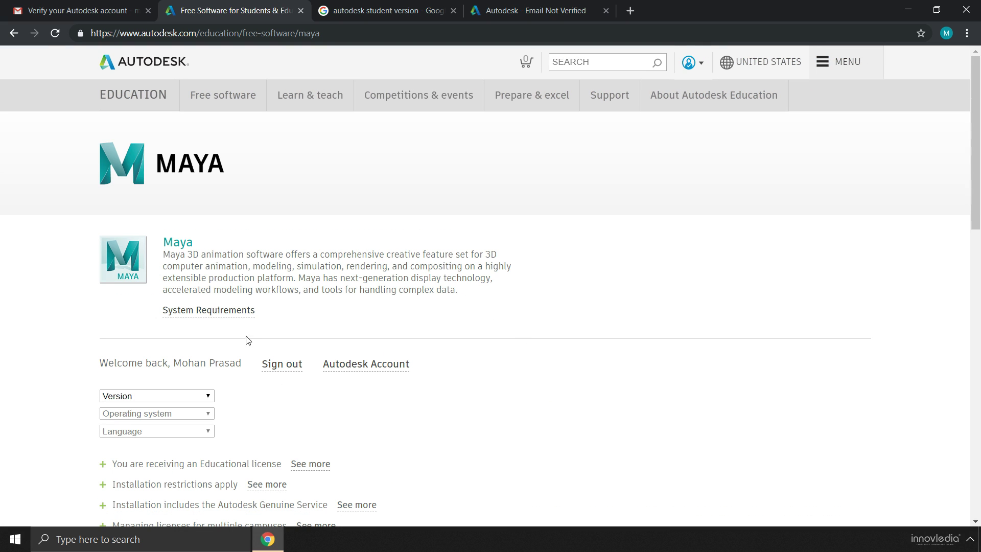
Close the Email Not Verified tab and list the Maya versions 2017 through 2020
scroll(174, 350, down, 1)
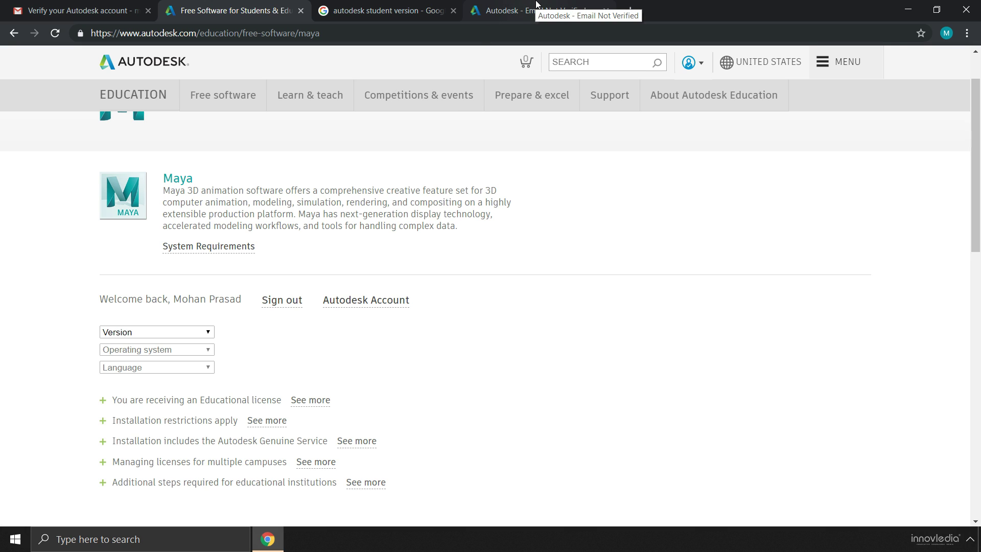
click(605, 11)
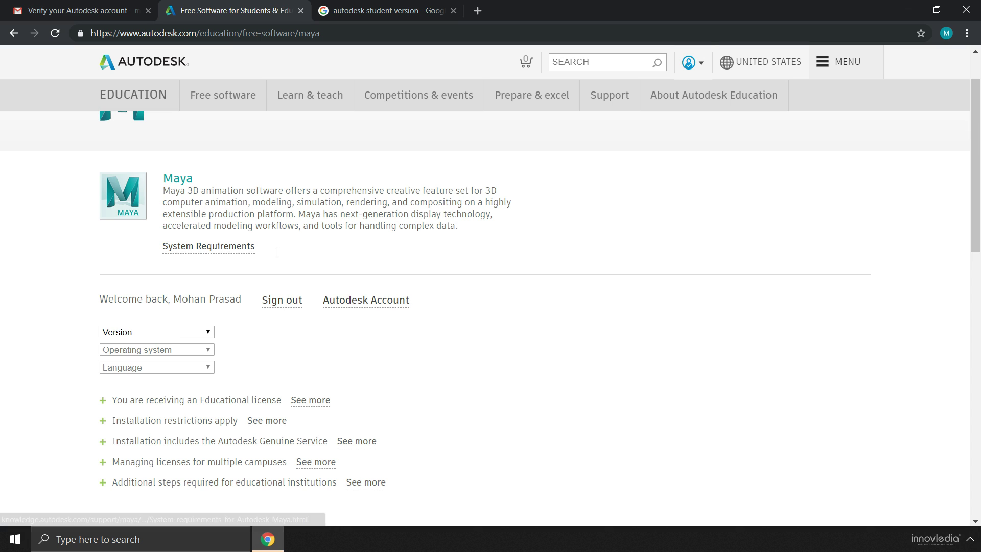
scroll(276, 252, up, 2)
scroll(277, 252, down, 2)
scroll(278, 255, up, 2)
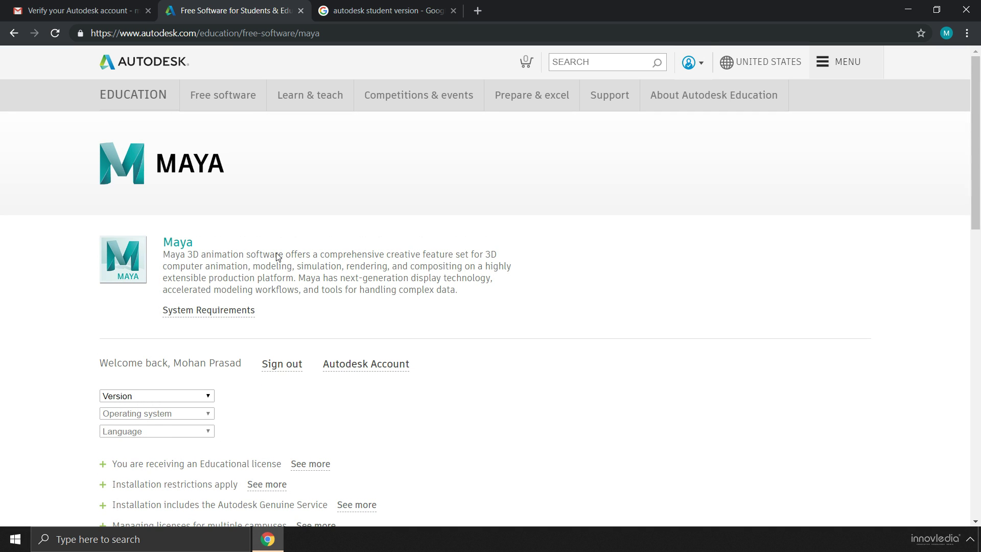
scroll(214, 314, down, 3)
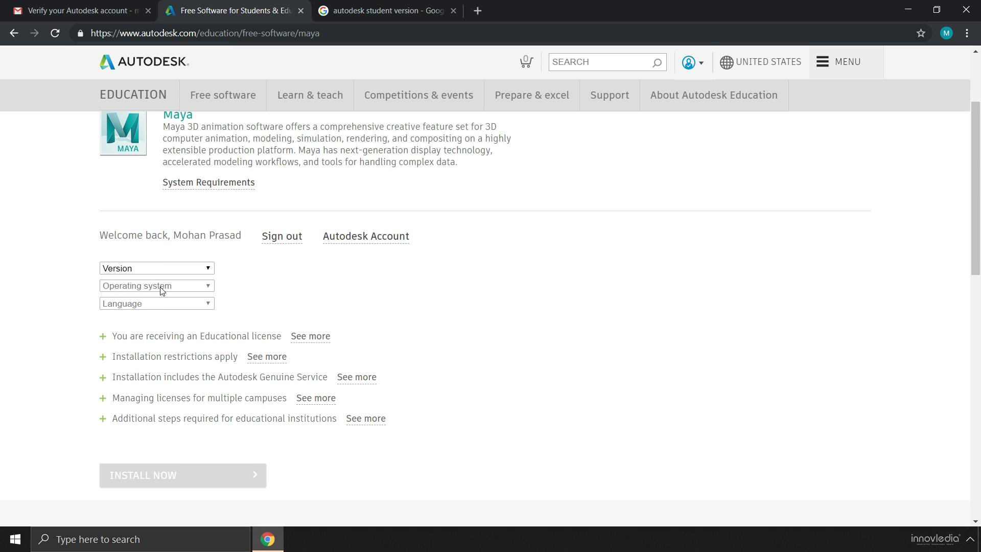
click(165, 266)
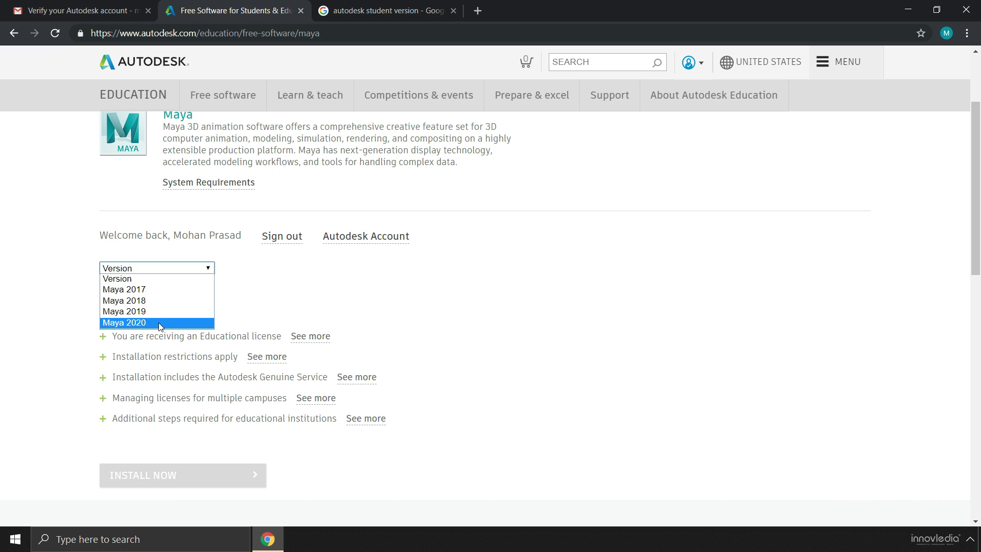
Choose Maya 2020, Windows 64-bit and English, then return to the Gmail verification email
click(176, 323)
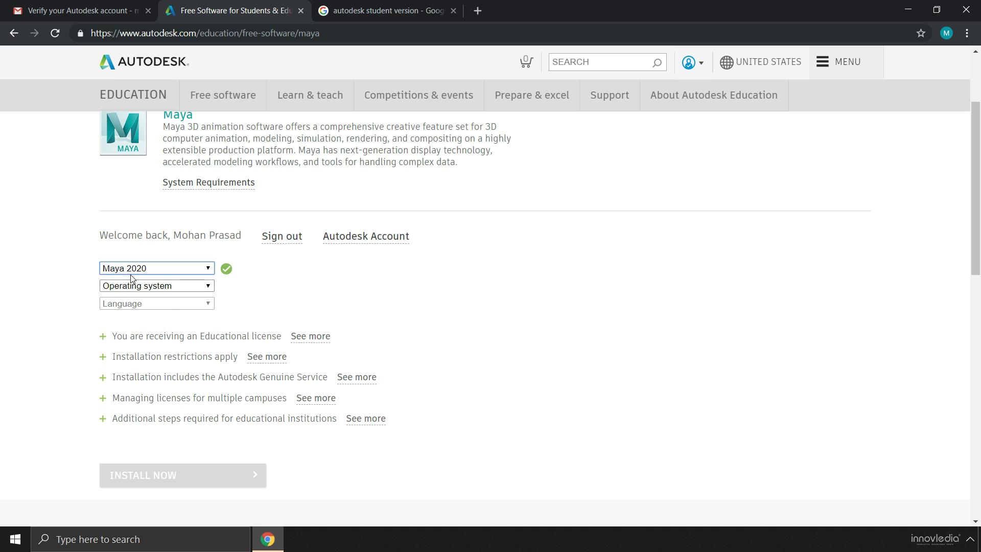
click(190, 287)
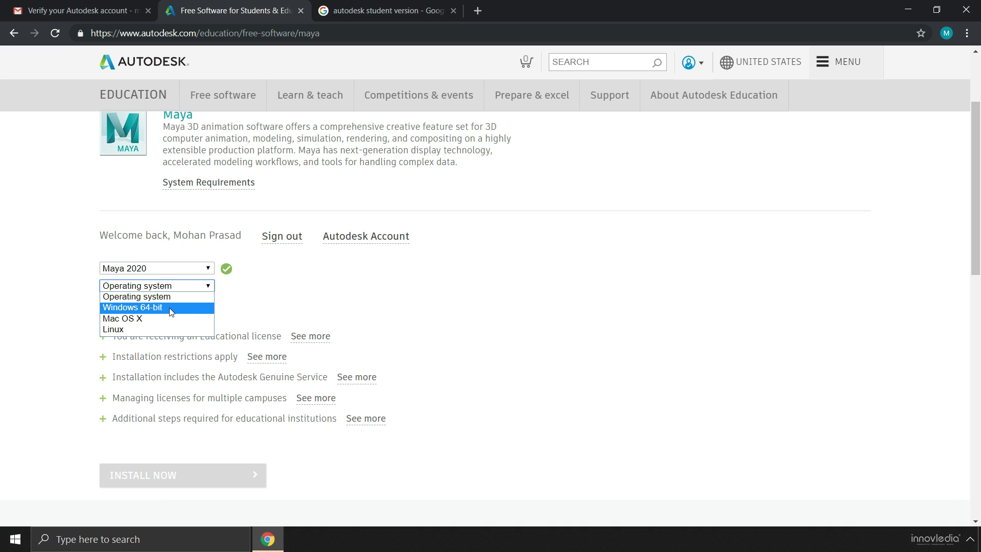
click(171, 311)
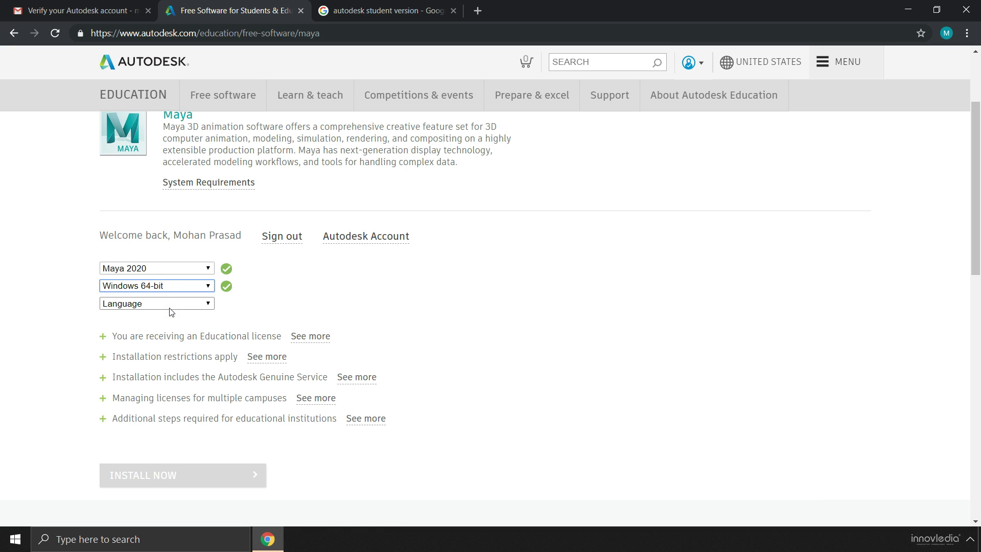
click(177, 302)
click(164, 326)
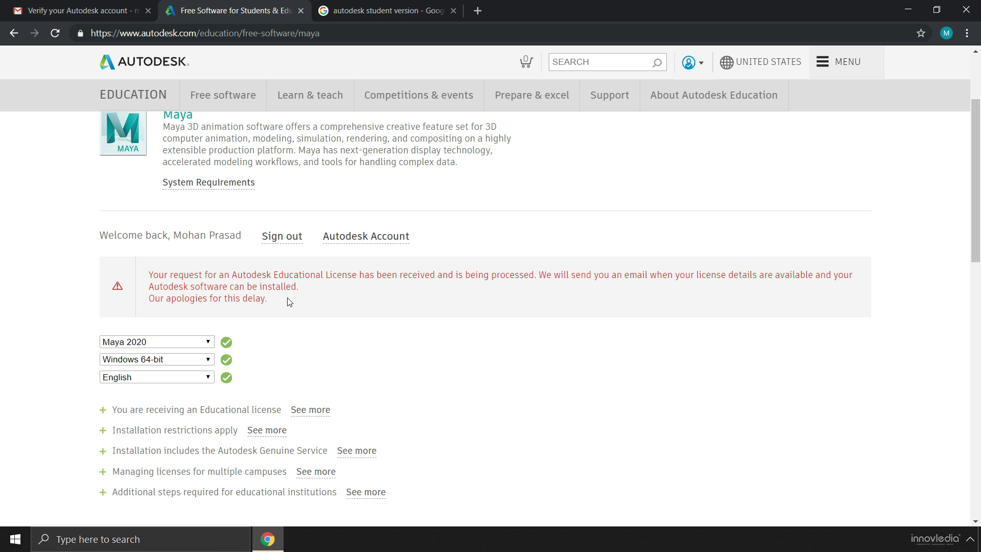
scroll(361, 372, down, 2)
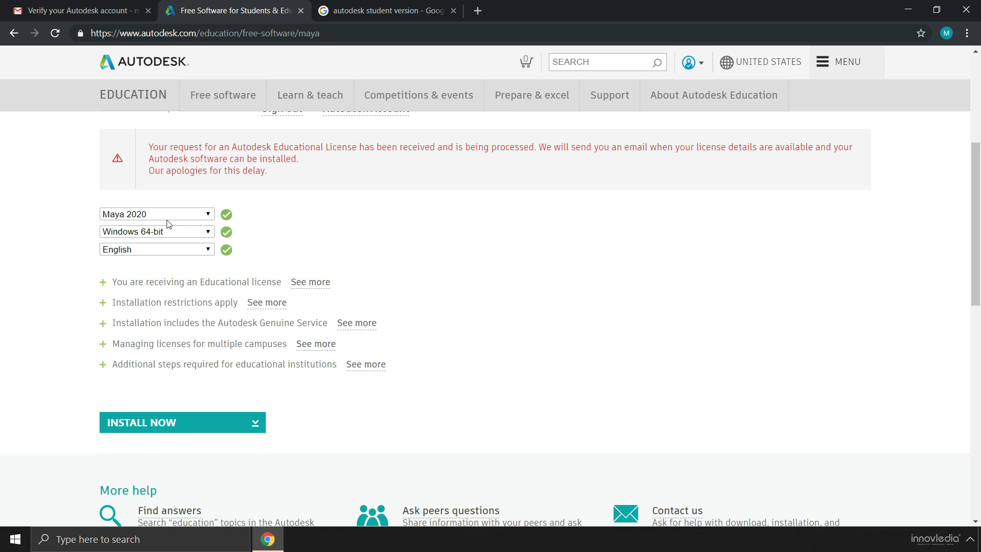
click(82, 10)
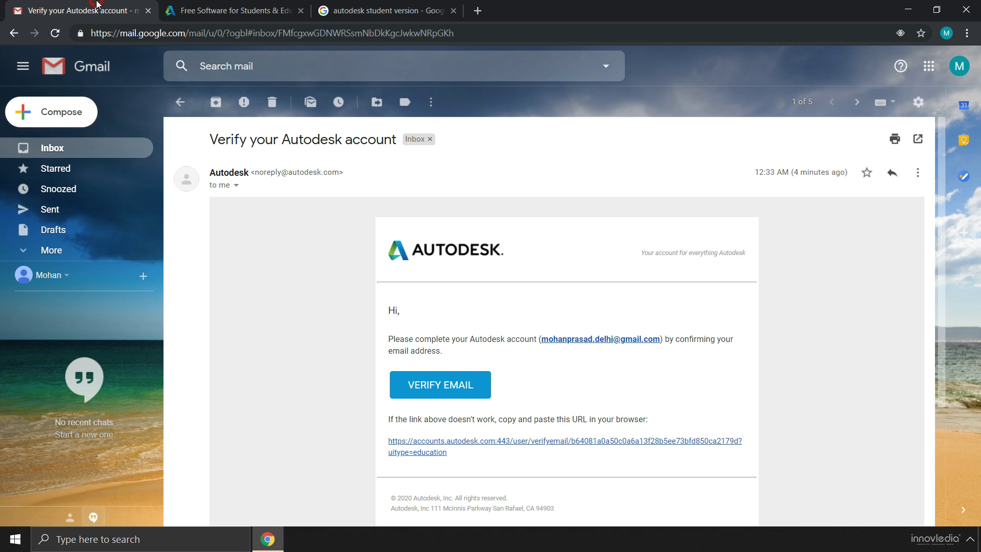
Refresh the Gmail inbox for new mail, then return to the Autodesk Maya page
click(80, 140)
click(219, 100)
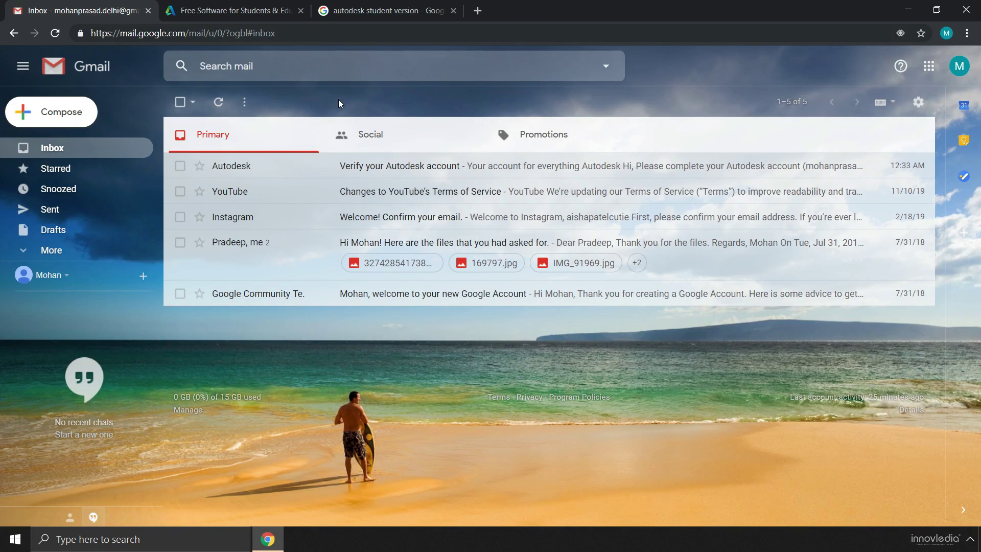
click(246, 5)
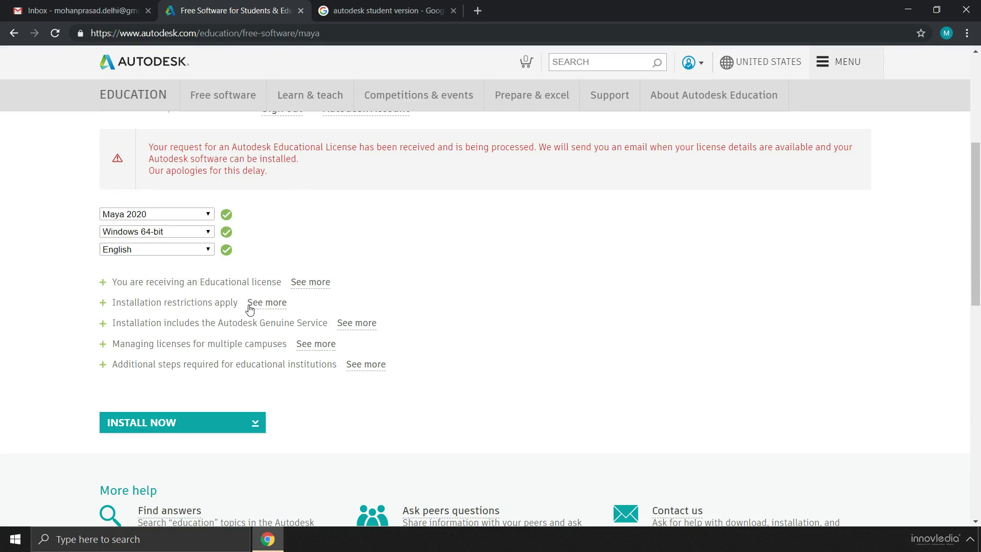
Download AutodeskDownloadManager_webinstall.exe with DOWNLOAD NOW and show it in the Downloads folder
click(252, 425)
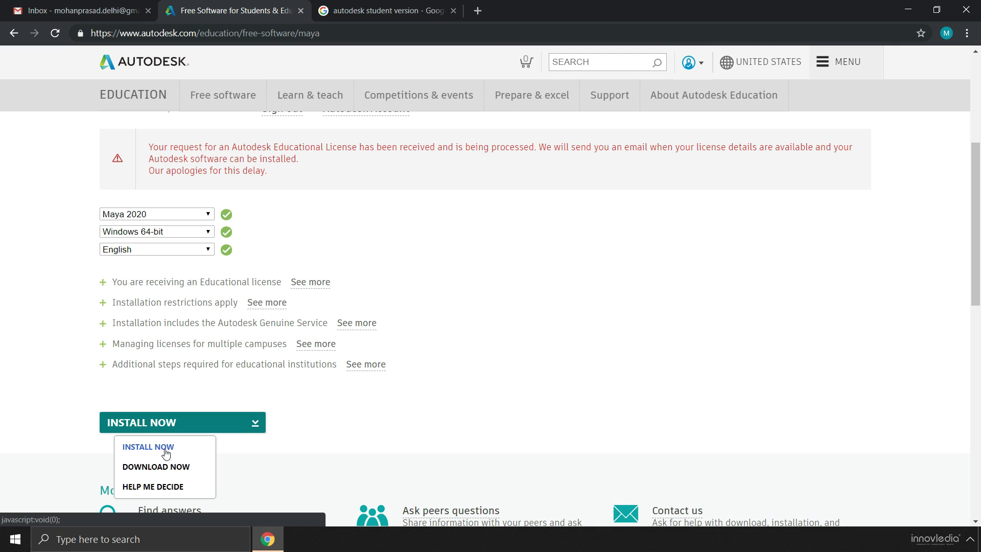
click(157, 475)
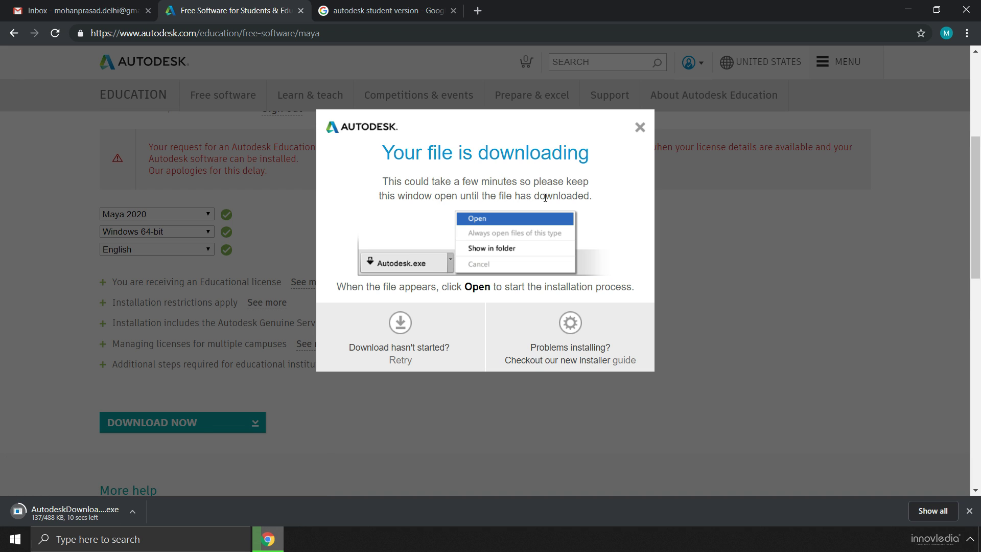
click(59, 519)
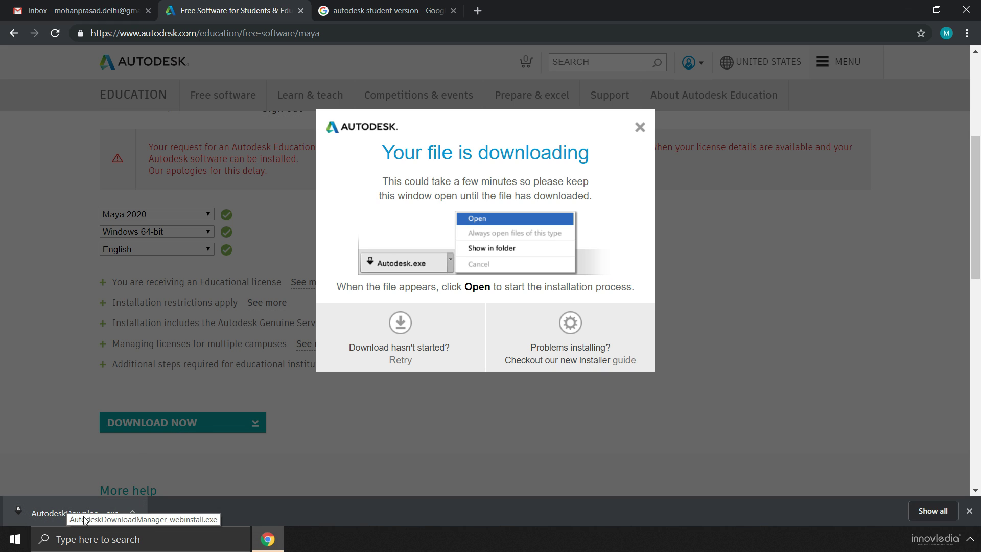
click(131, 514)
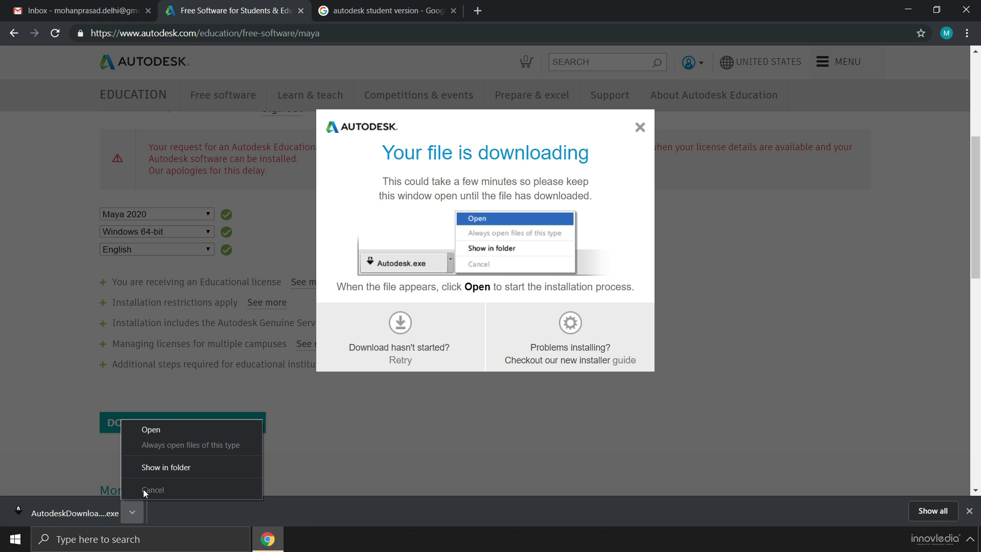
click(173, 468)
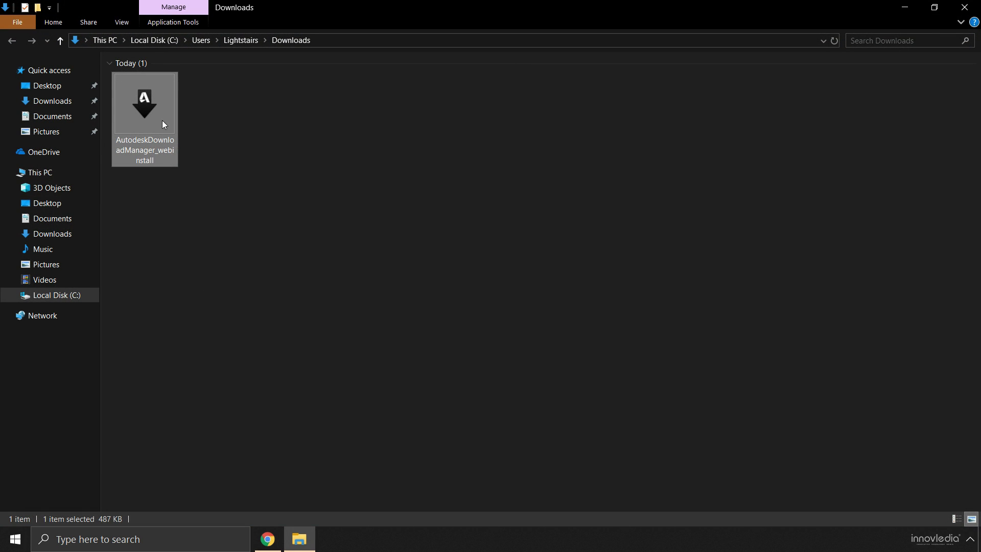
Run the Download Manager installer, grant permission, accept its licence and install it
double_click(151, 96)
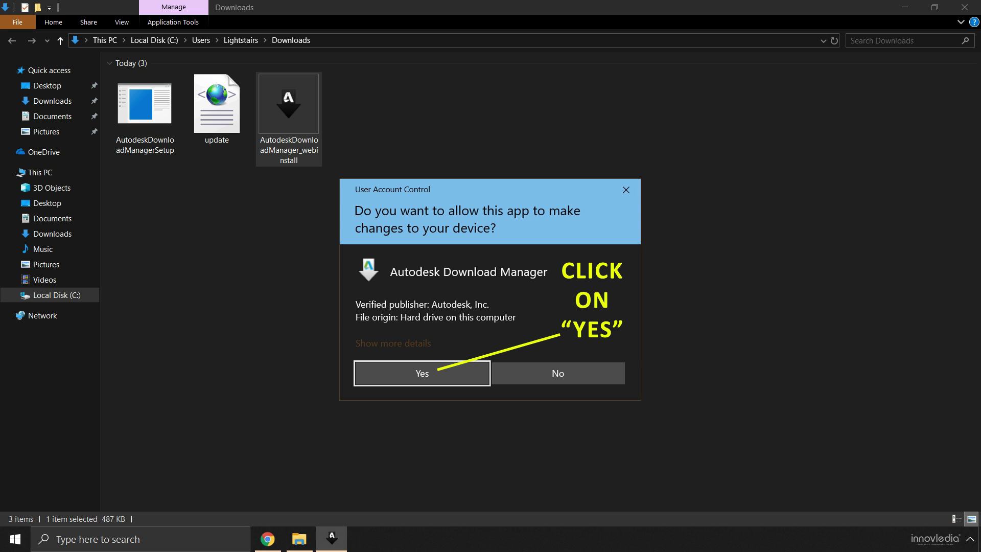
click(422, 373)
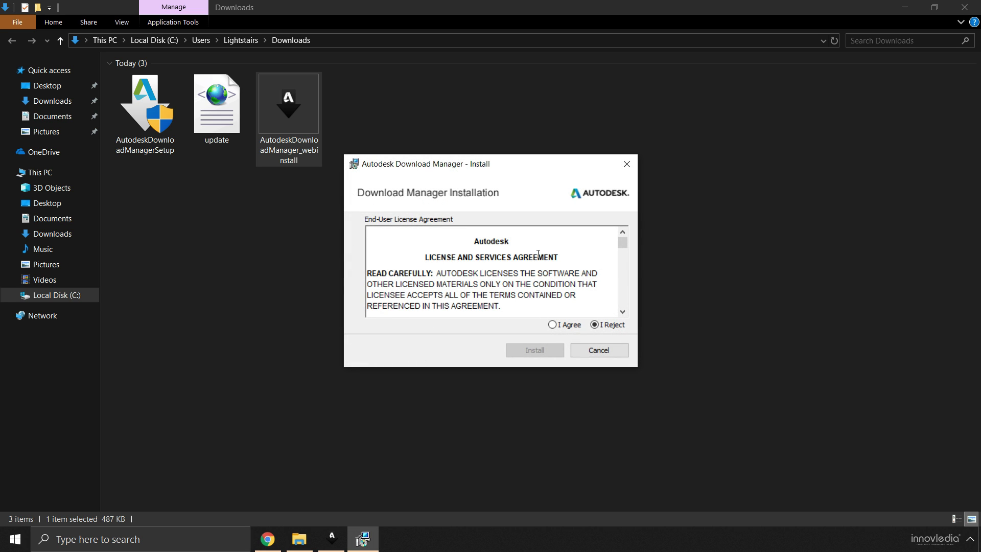
click(554, 326)
click(548, 350)
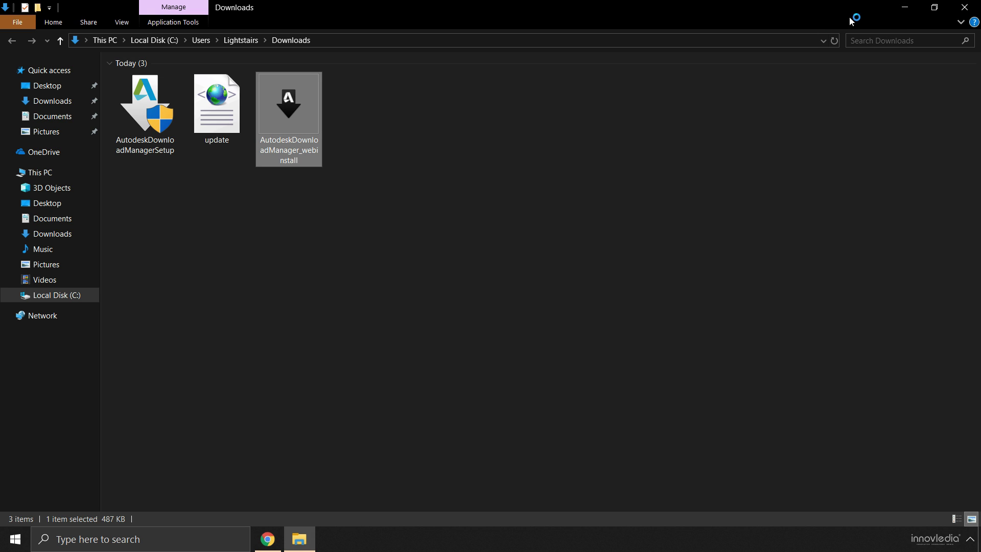
Save the Maya 2020 download to C:\Autodesk and remove the canceled Maya 2018 download
click(903, 9)
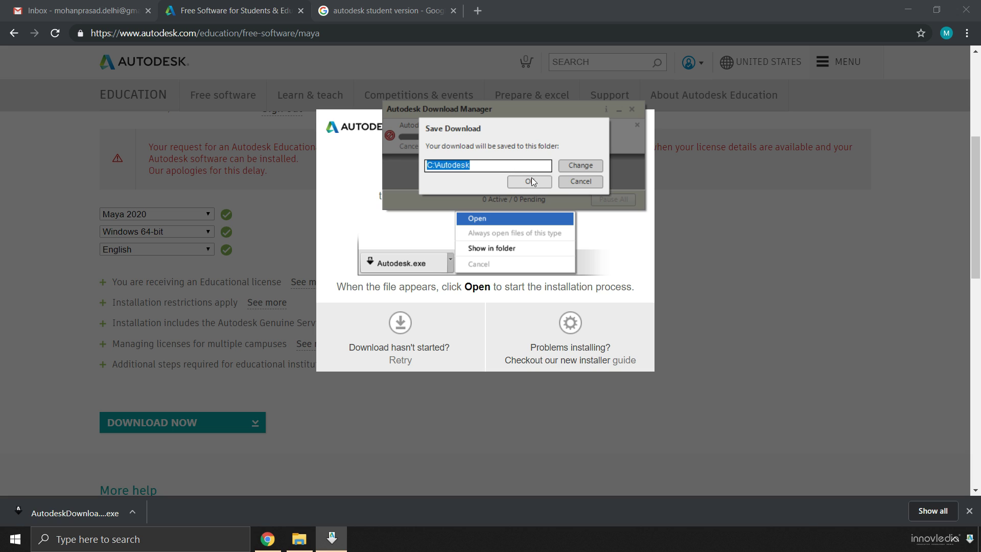
click(482, 166)
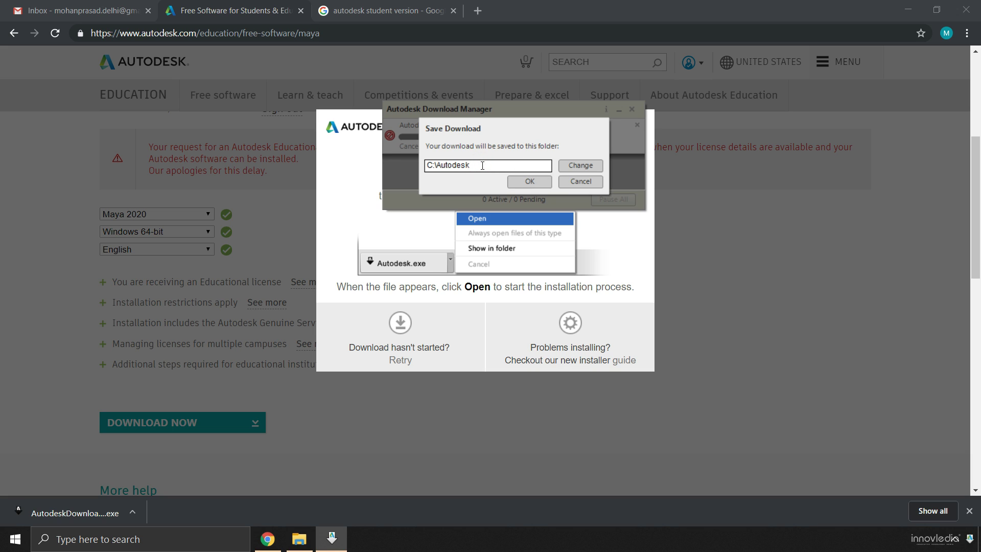
click(535, 181)
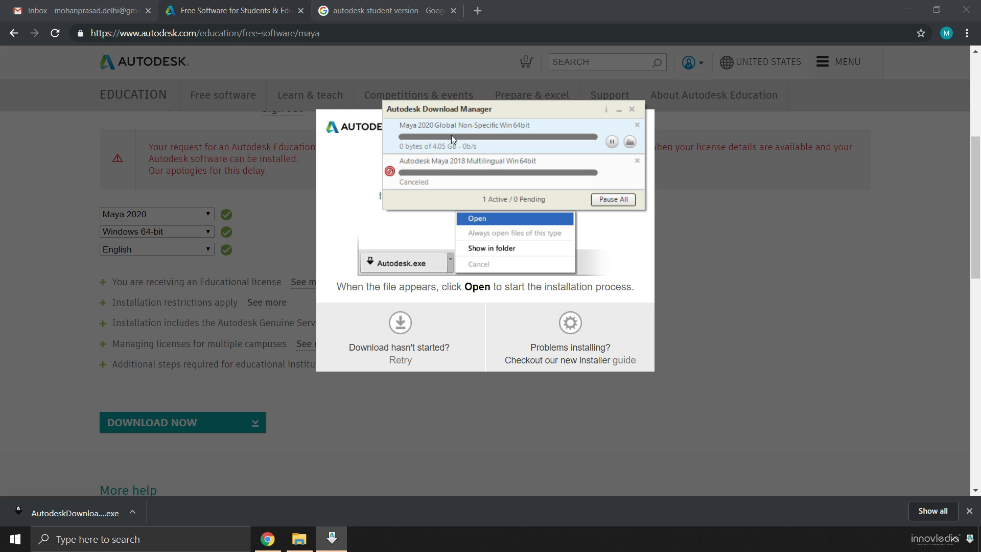
mouse_move(512, 170)
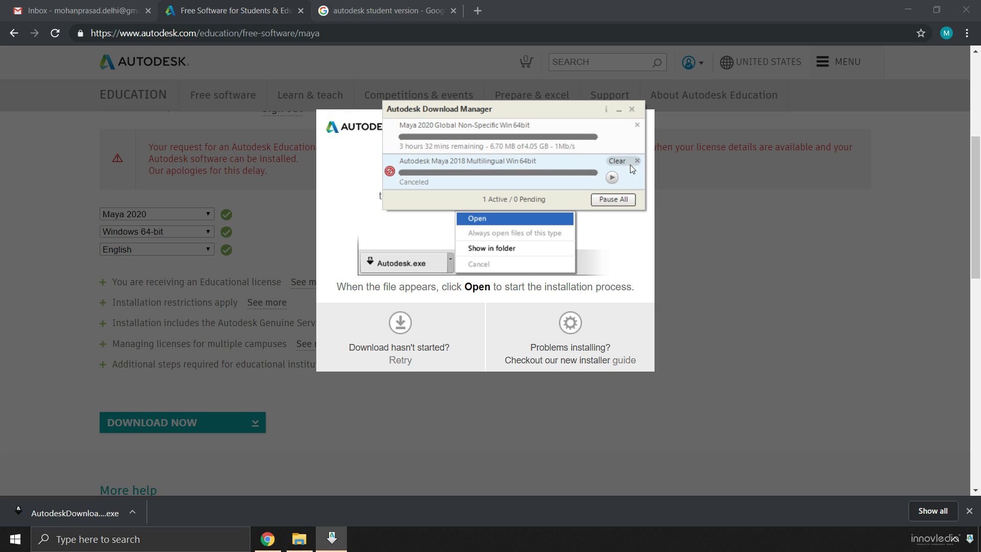
click(625, 160)
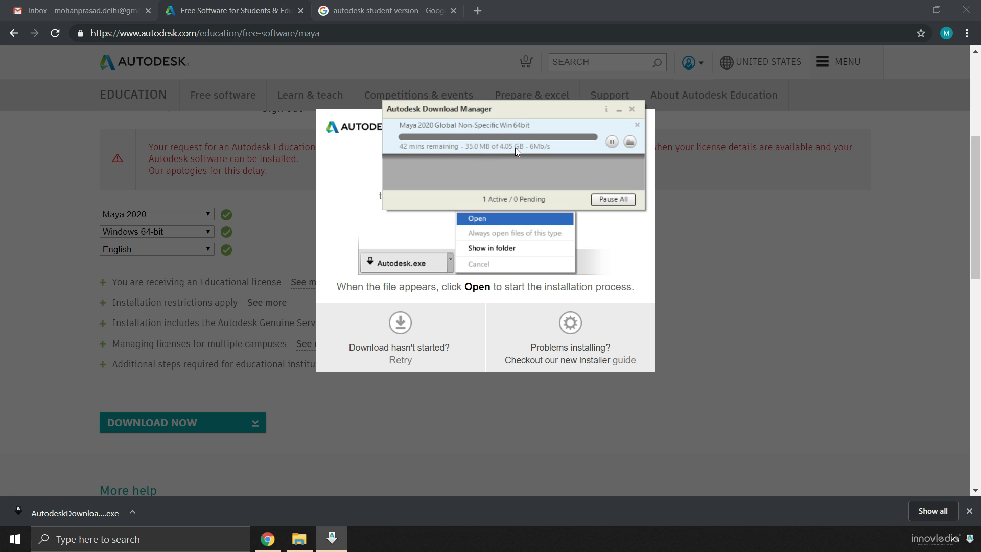
Refresh the Gmail inbox for new mail, then return to the Autodesk Education tab
click(113, 4)
click(218, 101)
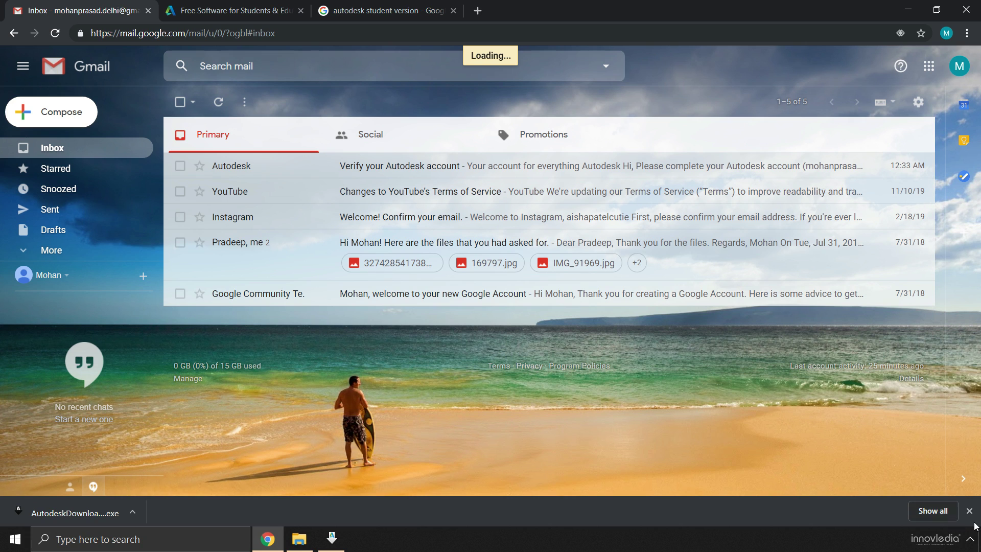
key(ctrl+Tab)
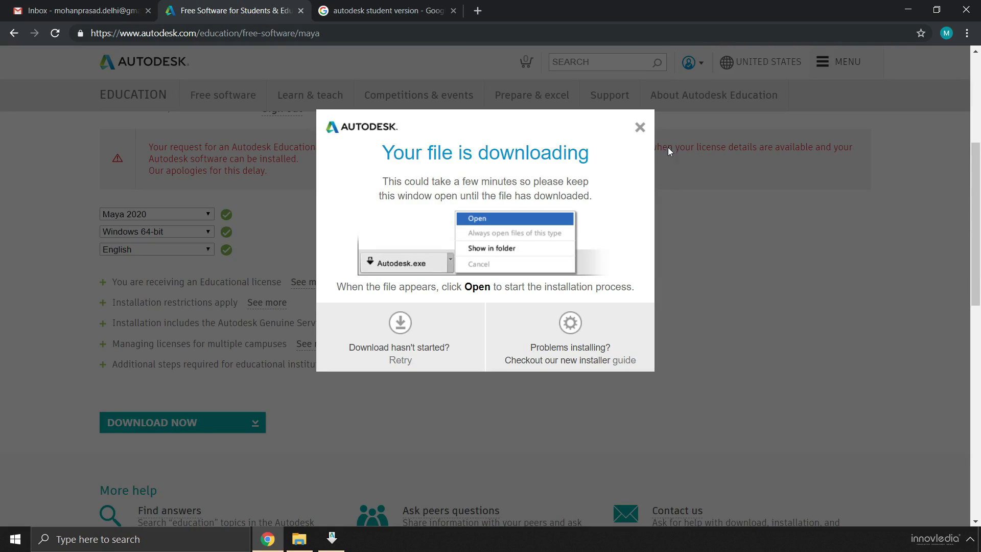
Dismiss the download notice and refresh the desktop while the 4.05 GB Maya 2020 download finishes
click(642, 131)
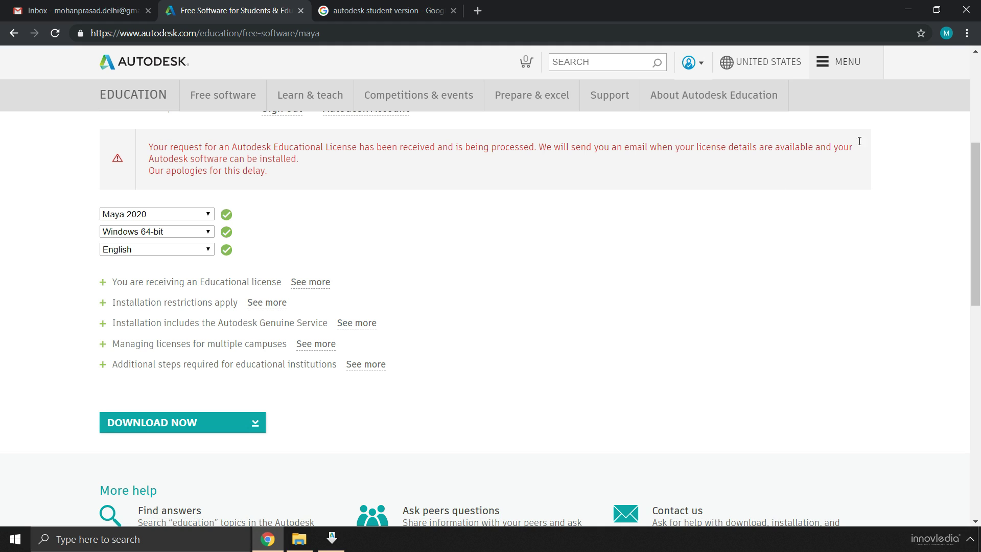
mouse_move(464, 94)
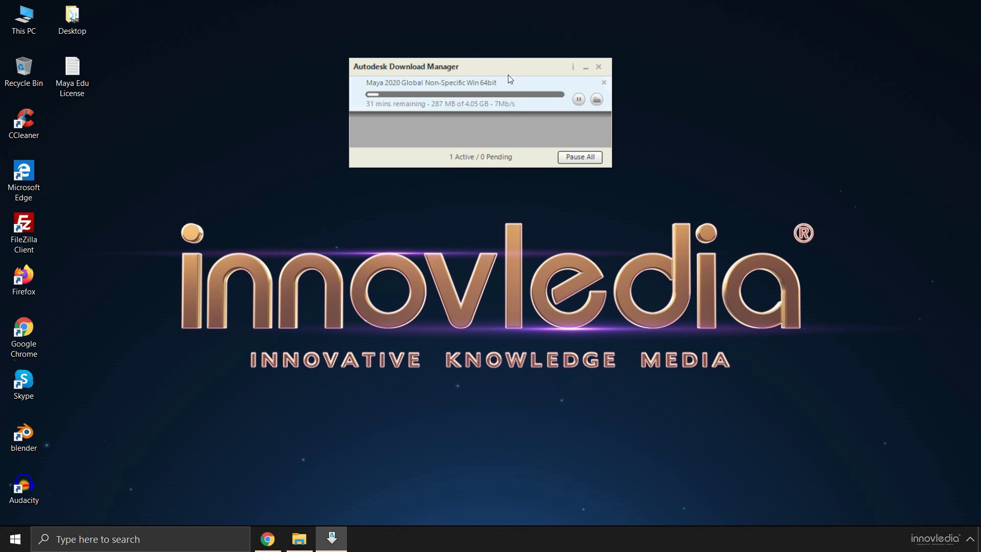
drag(506, 68, 532, 84)
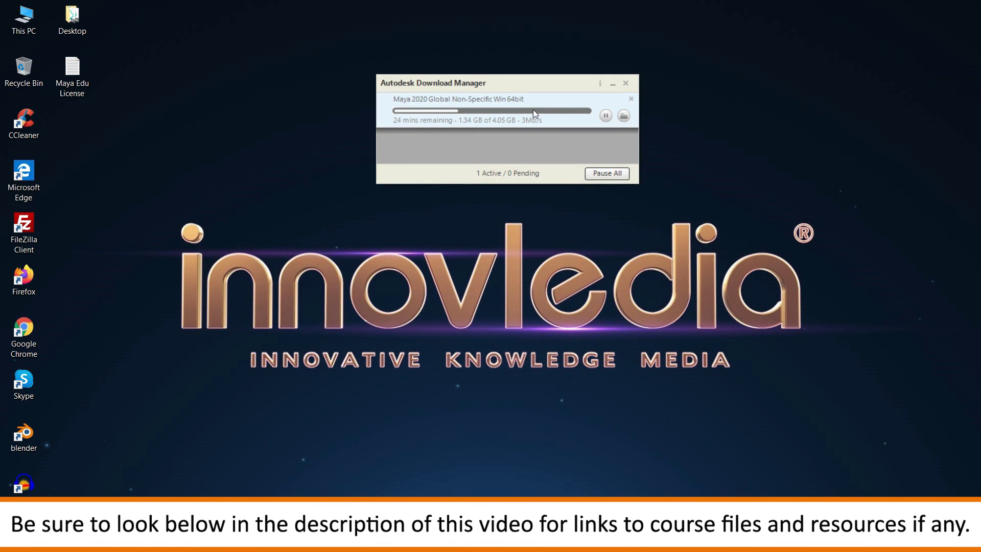
right_click(725, 116)
click(741, 157)
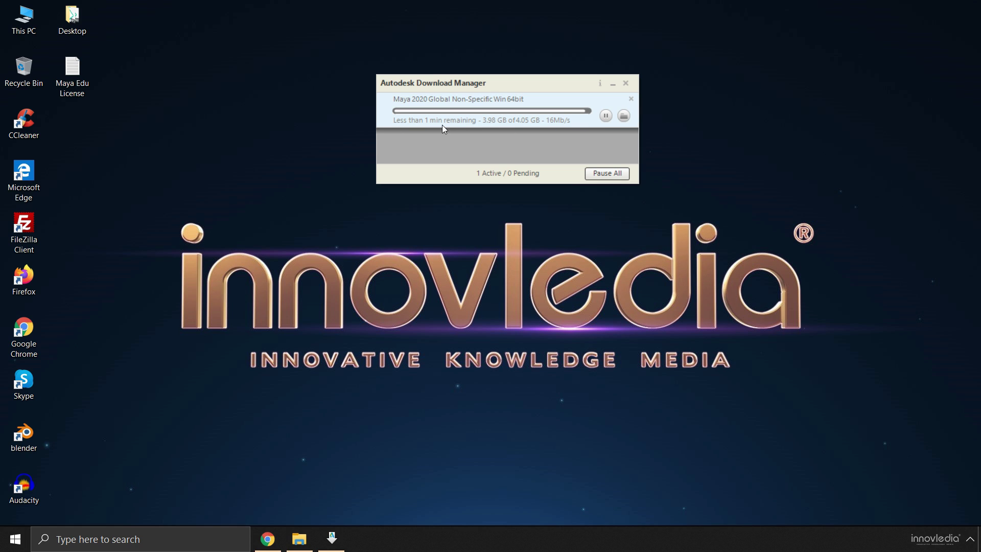
right_click(824, 131)
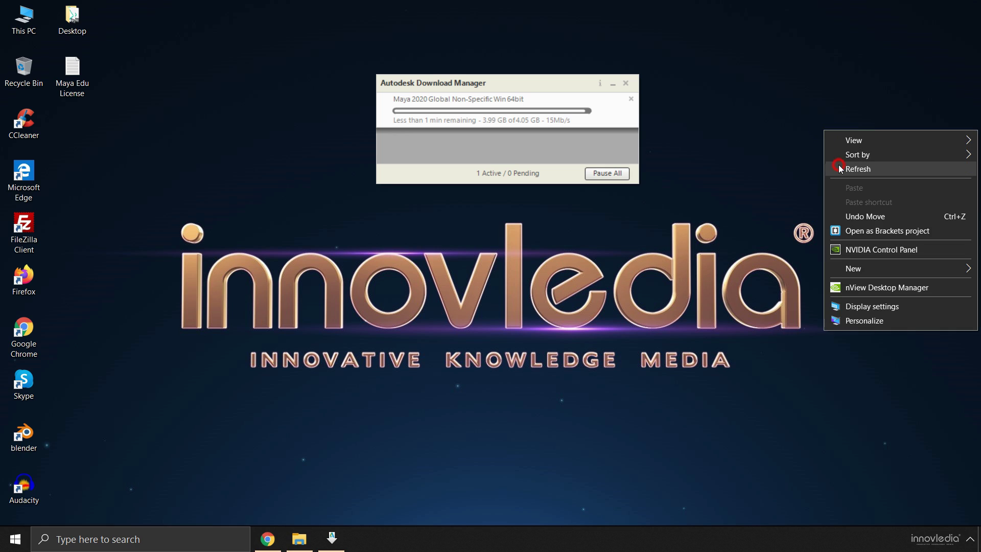
click(840, 168)
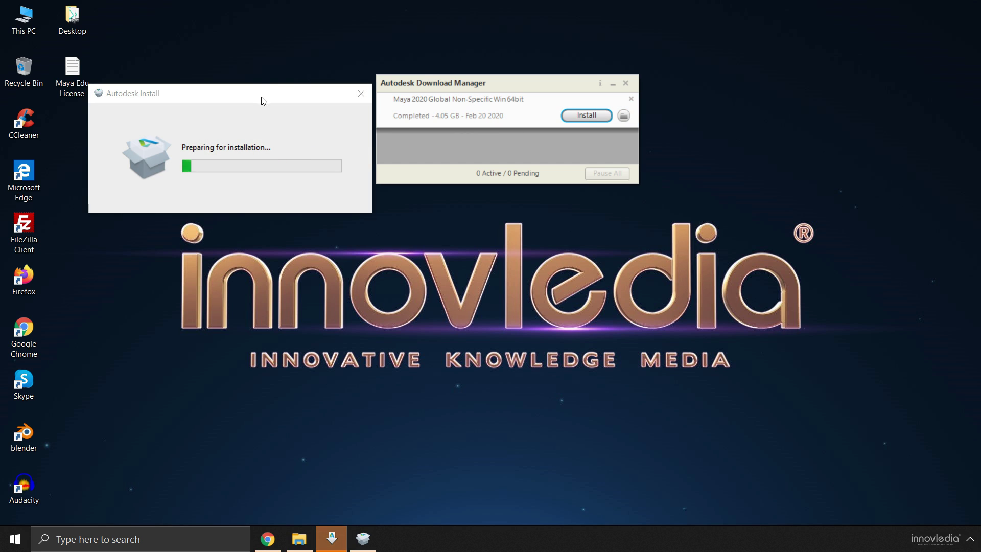
Move the installation progress window aside and browse This PC to Local Disk (C:)
mouse_move(263, 98)
mouse_down()
mouse_move(529, 208)
mouse_move(536, 200)
mouse_up()
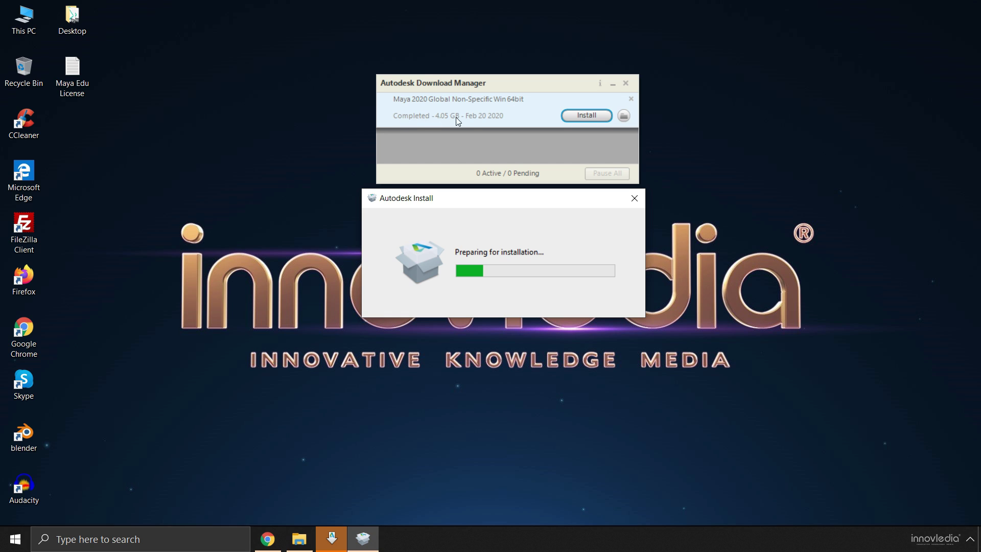
click(624, 115)
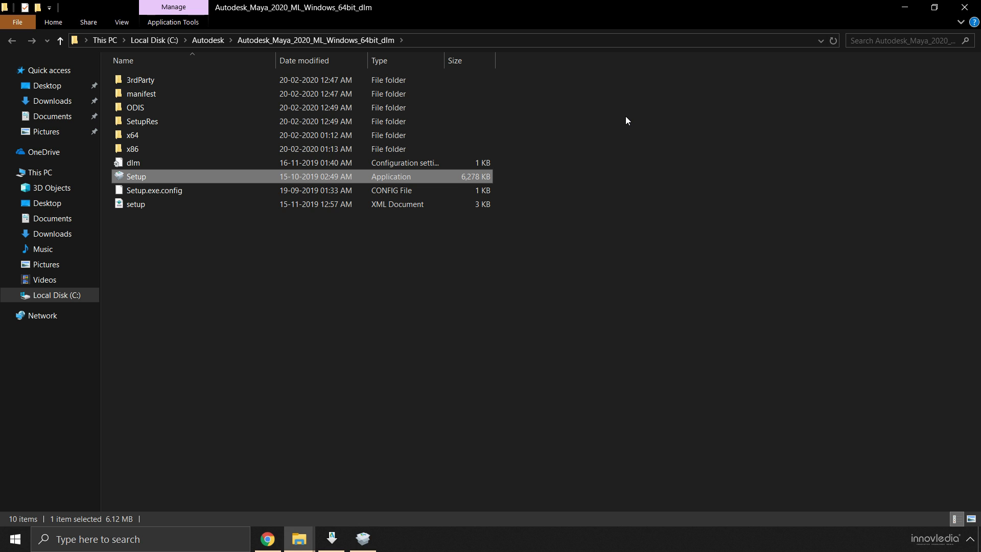
click(624, 208)
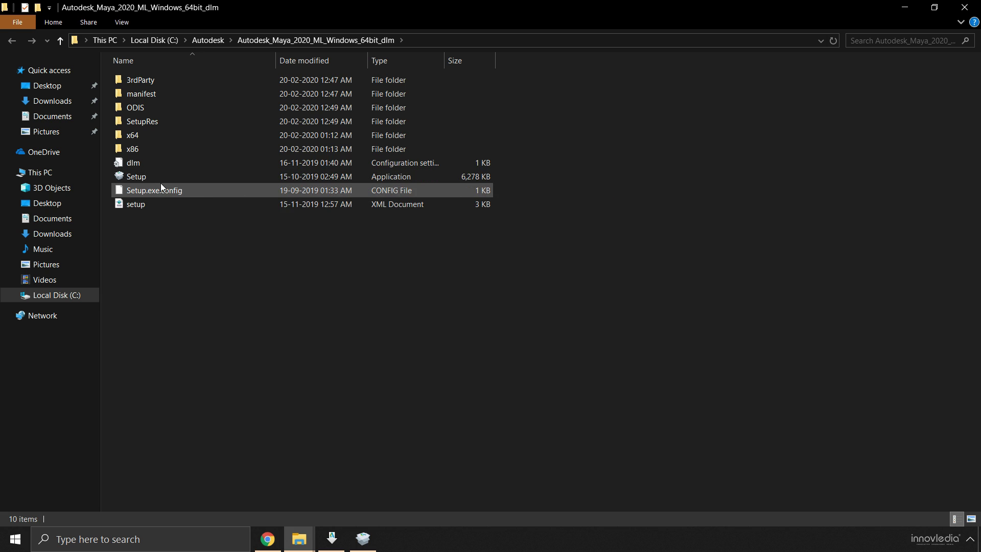
click(77, 295)
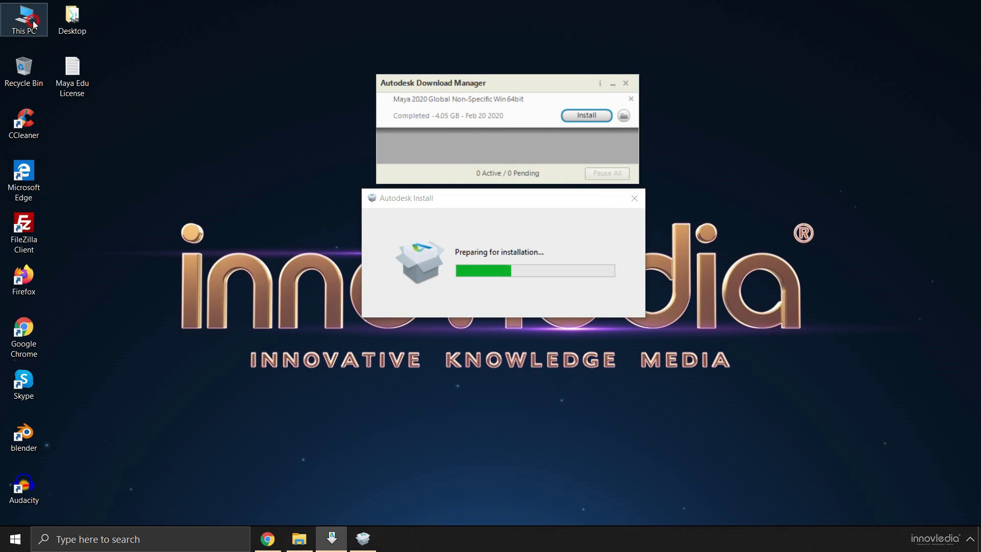
double_click(32, 21)
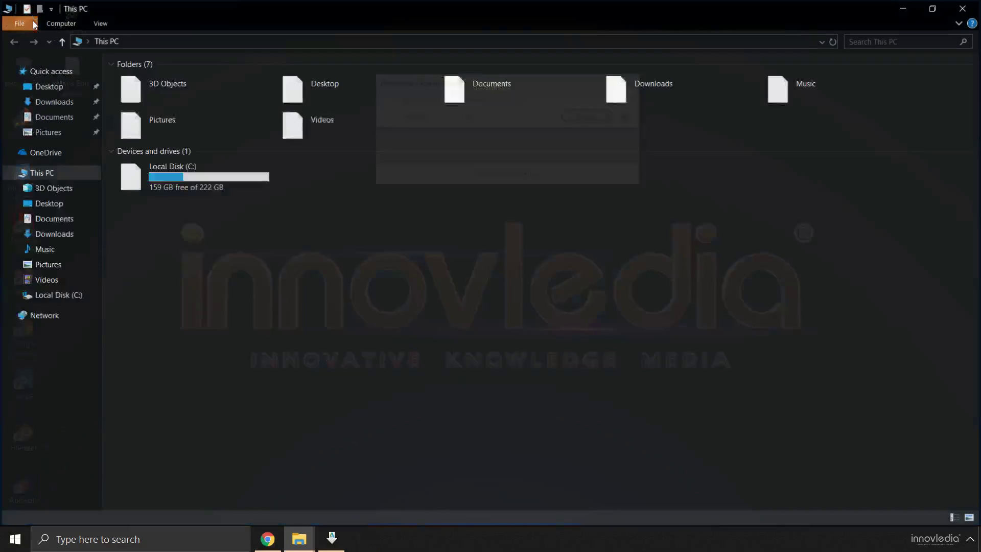
click(190, 178)
double_click(191, 177)
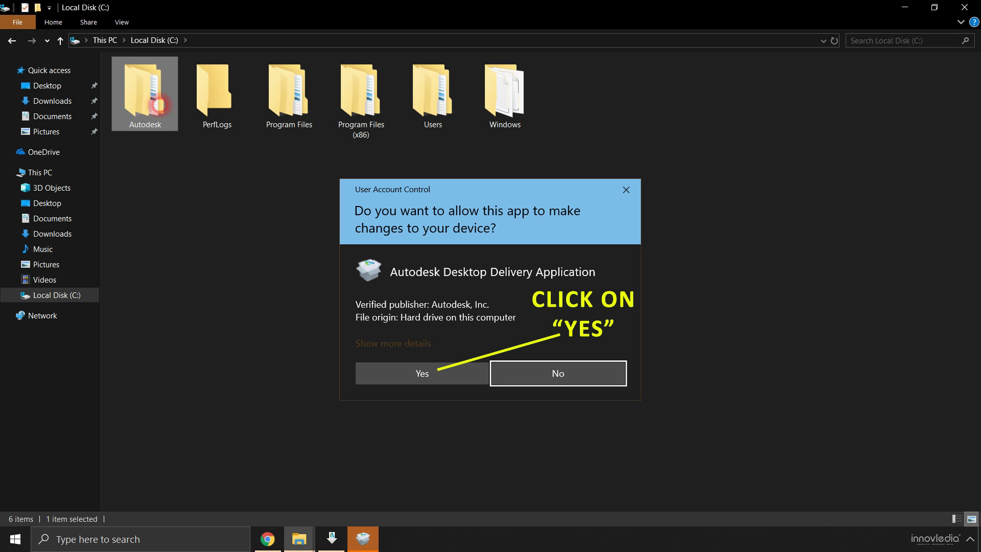
Allow the installer to make changes, inspect Setup in the Autodesk_Maya_2020_ML_Windows_64bit_dlm folder, then minimize Explorer
click(422, 373)
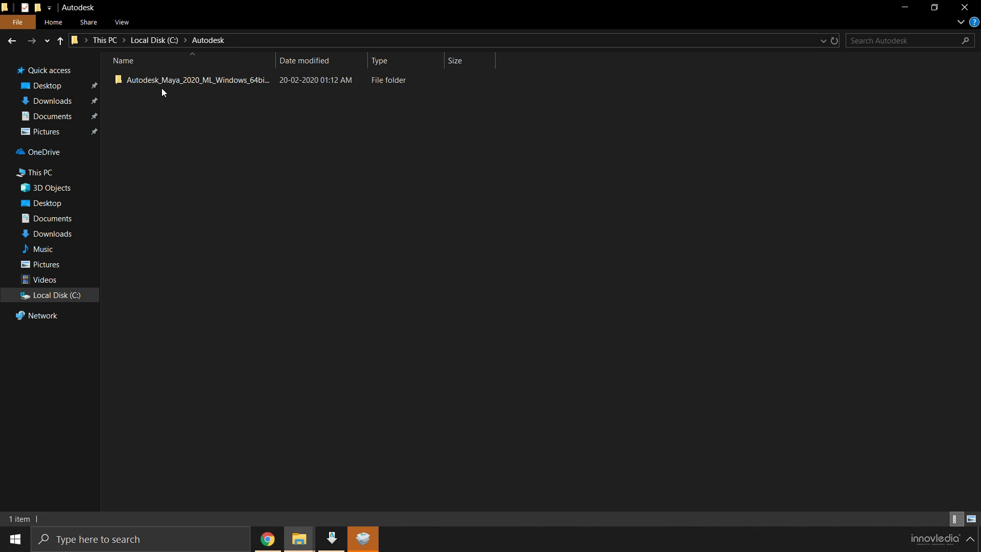
double_click(161, 82)
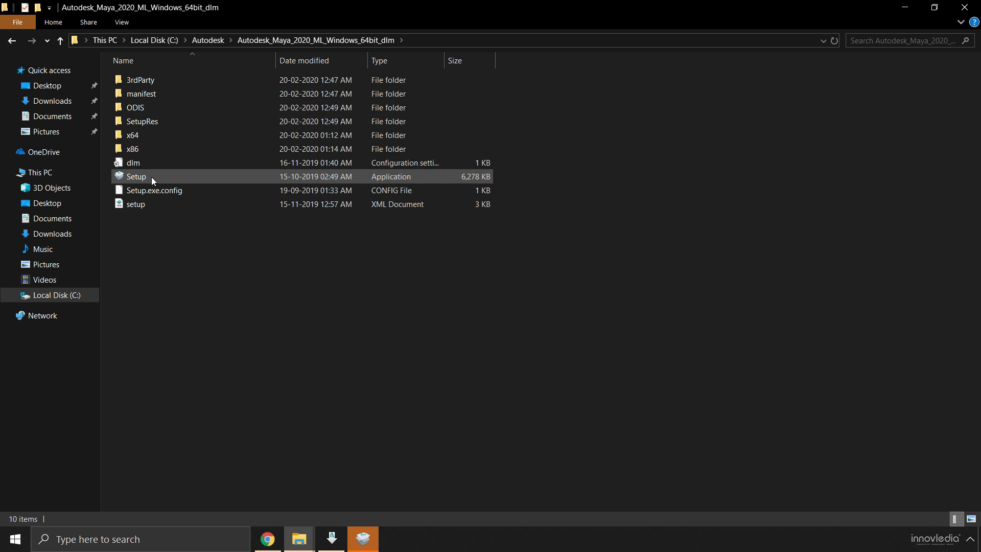
click(973, 519)
click(660, 97)
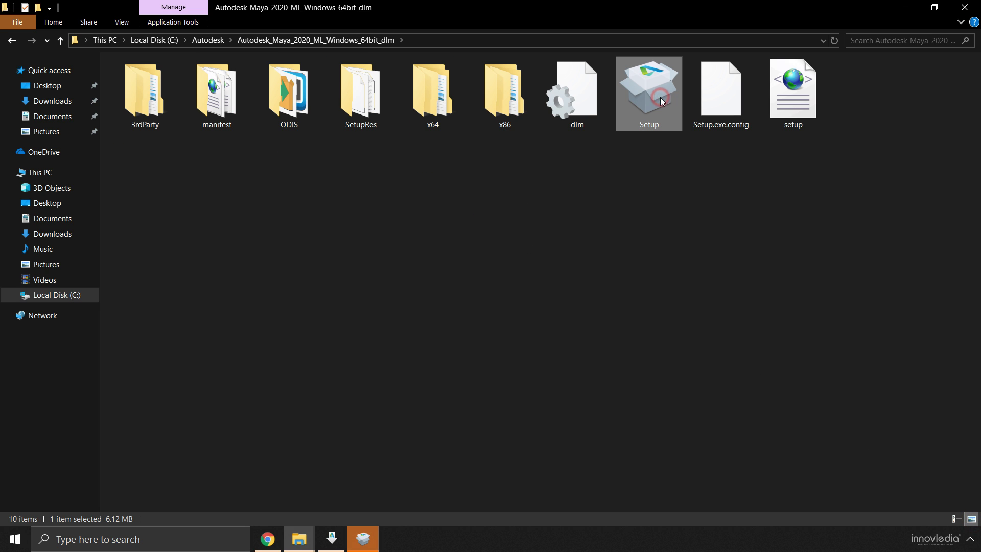
right_click(643, 93)
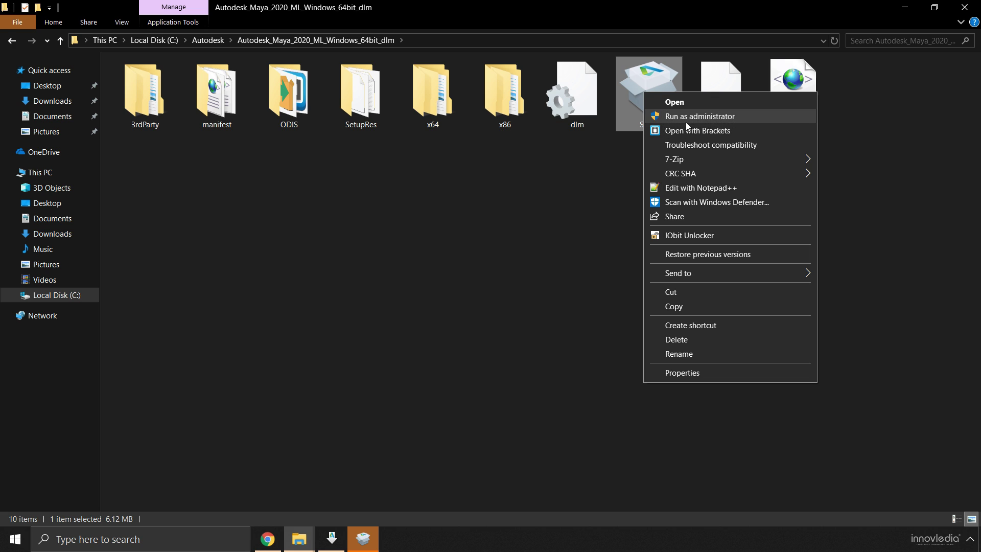
click(560, 218)
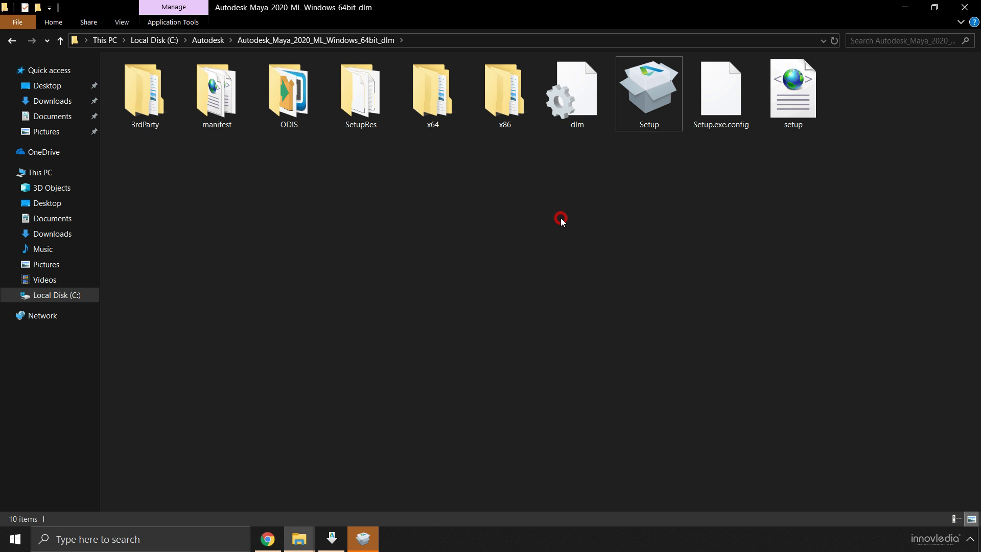
click(906, 6)
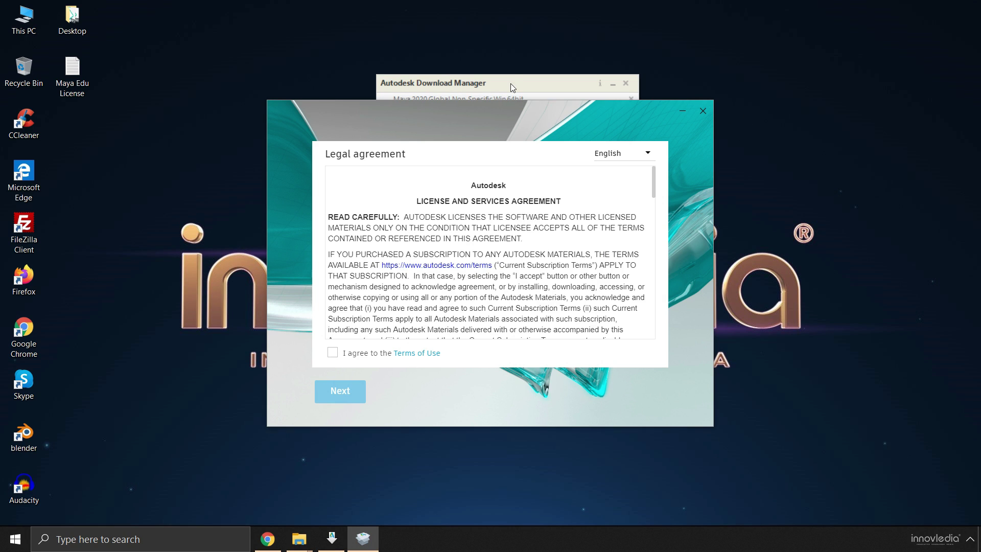
Close the Download Manager, keep English, and accept the Maya 2020 Terms of Use
mouse_move(512, 85)
mouse_down()
mouse_move(370, 57)
mouse_move(207, 115)
mouse_up()
click(309, 113)
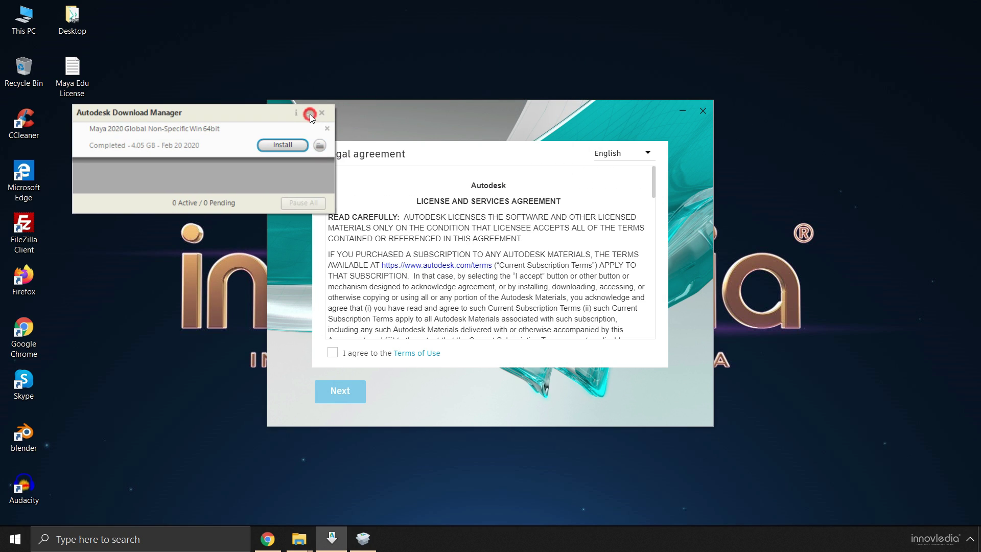
click(623, 153)
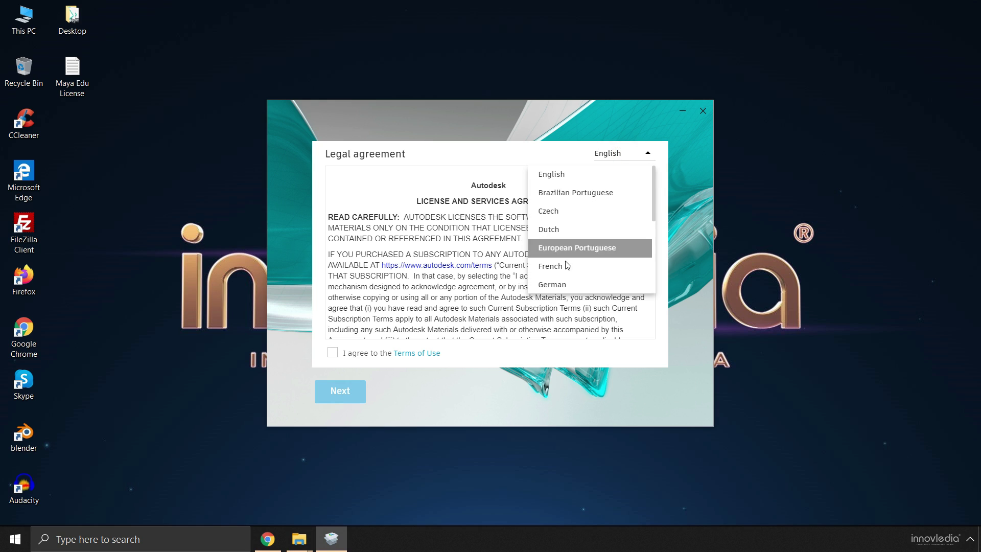
scroll(565, 262, down, 1)
scroll(567, 271, down, 1)
scroll(568, 267, up, 1)
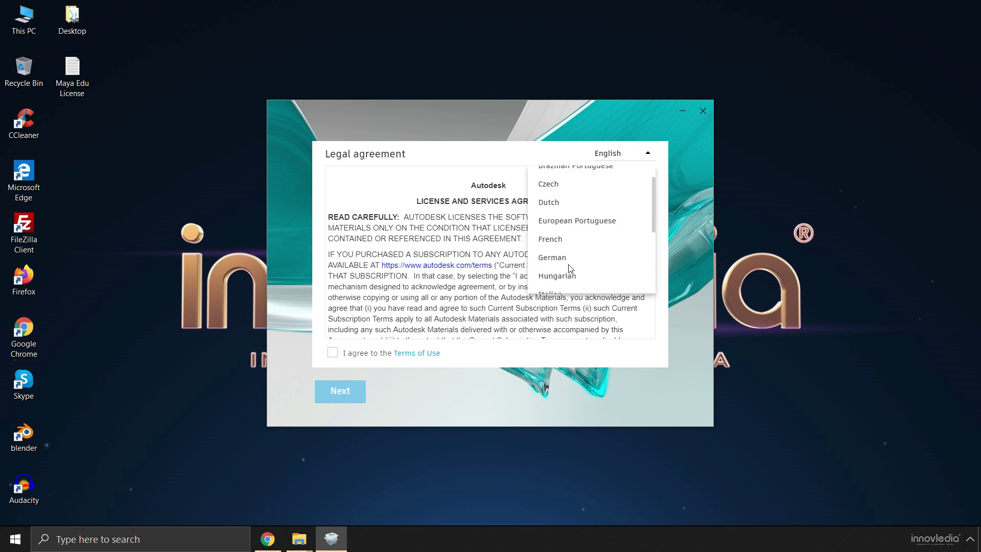
scroll(568, 220, up, 1)
click(572, 174)
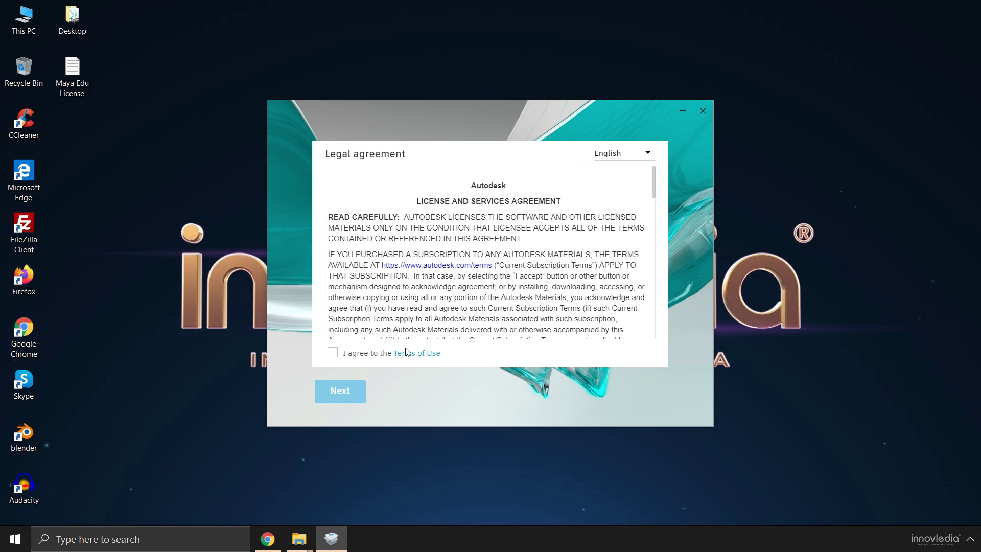
click(335, 354)
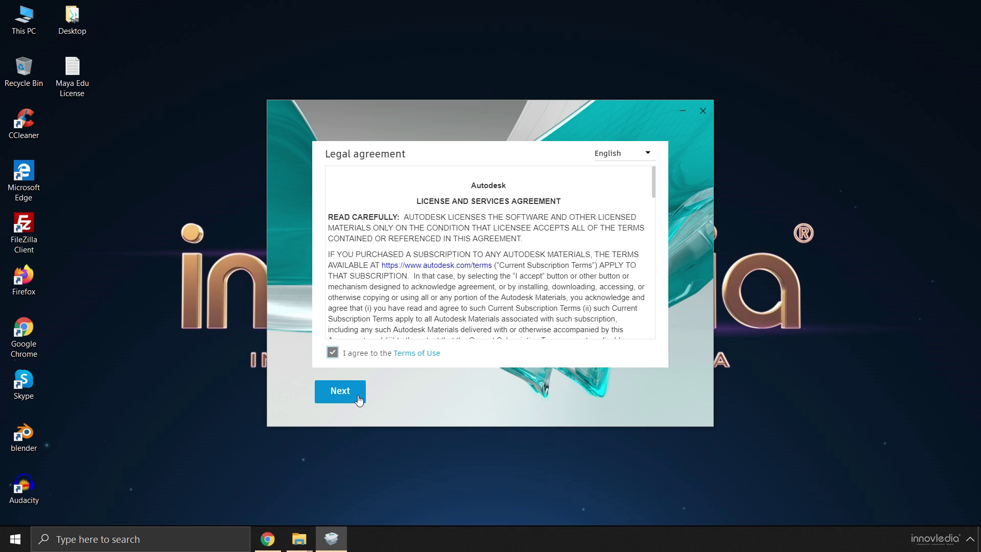
click(342, 393)
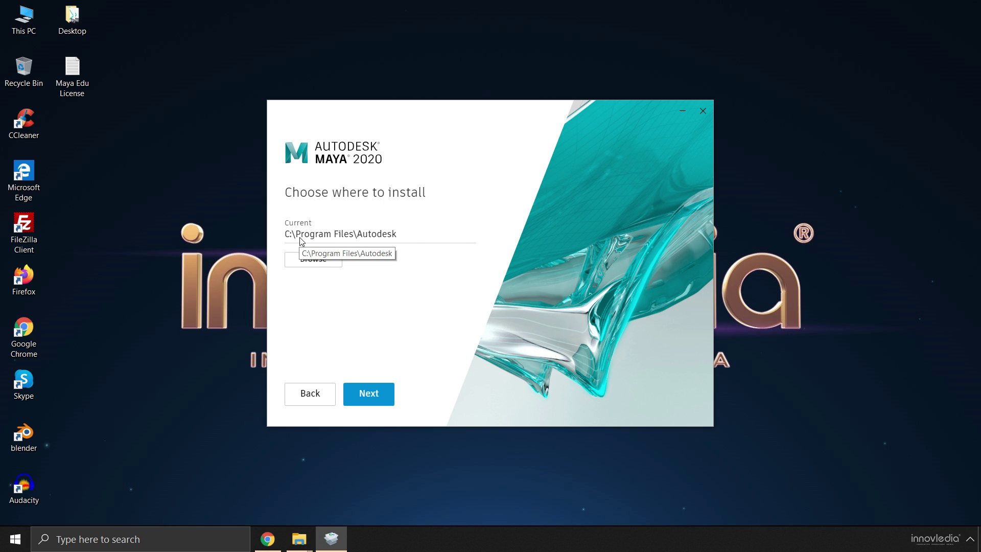
Keep C:\Program Files\Autodesk and install Maya 2020 with Arnold, Bifrost Extension and Substance
click(367, 398)
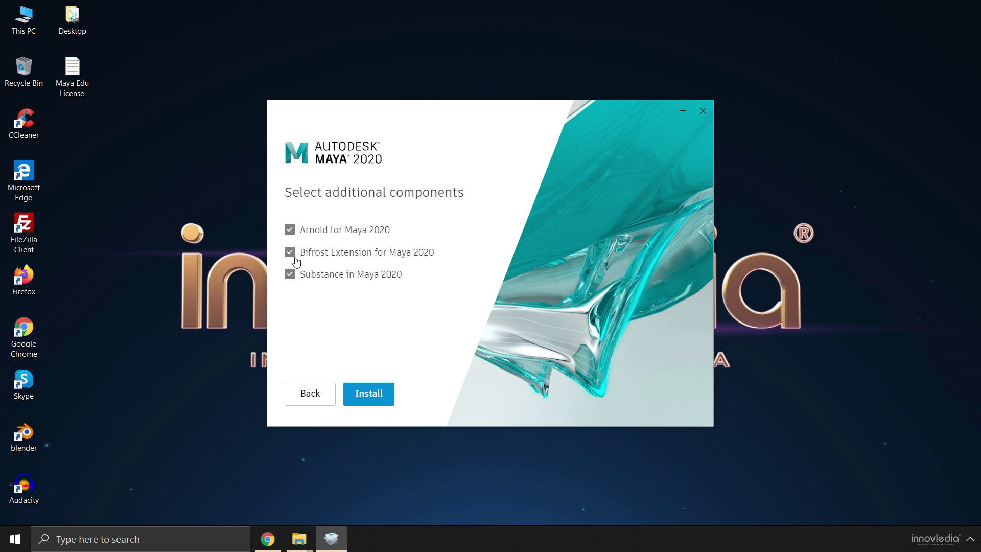
click(376, 395)
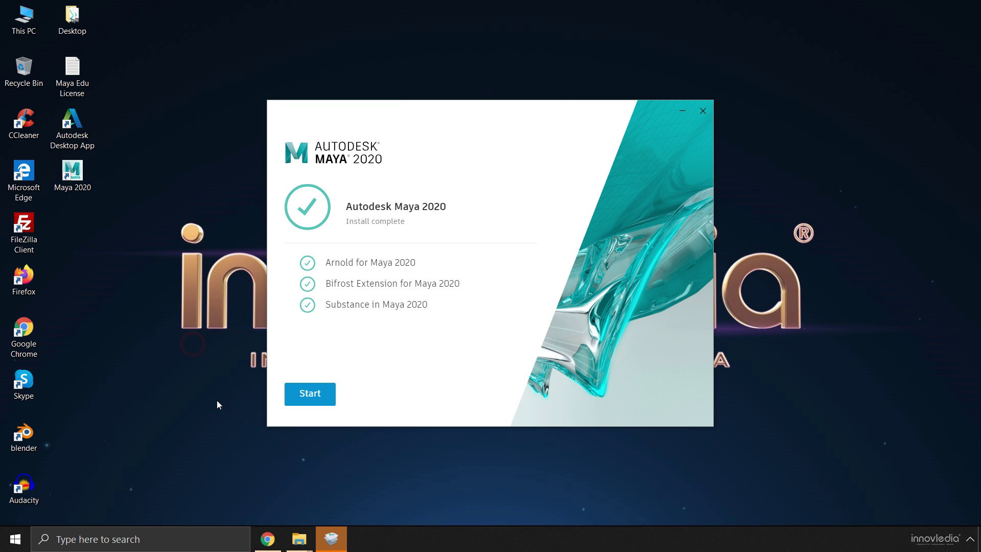
Launch Maya 2020 and pick the Single-user licence option to reach Autodesk sign-in
click(317, 393)
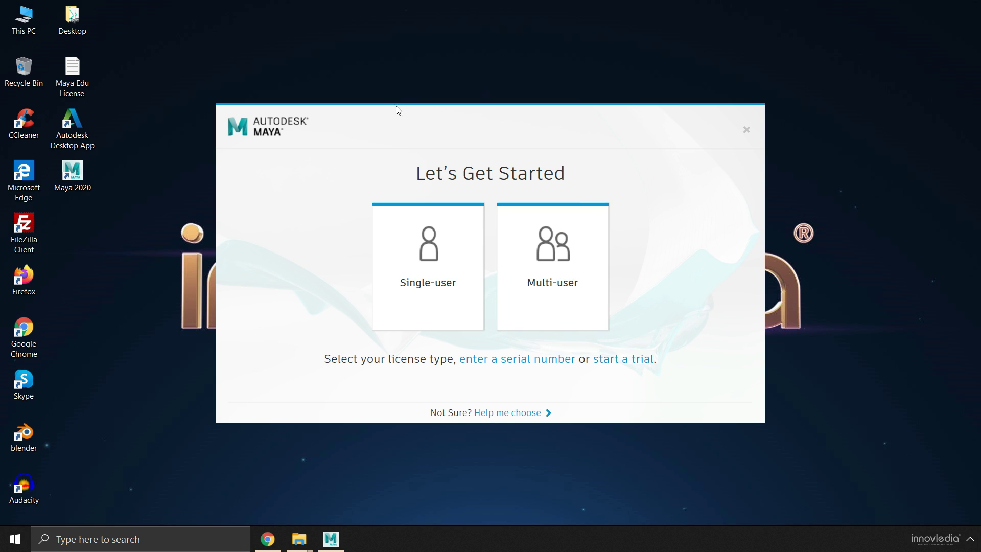
click(432, 256)
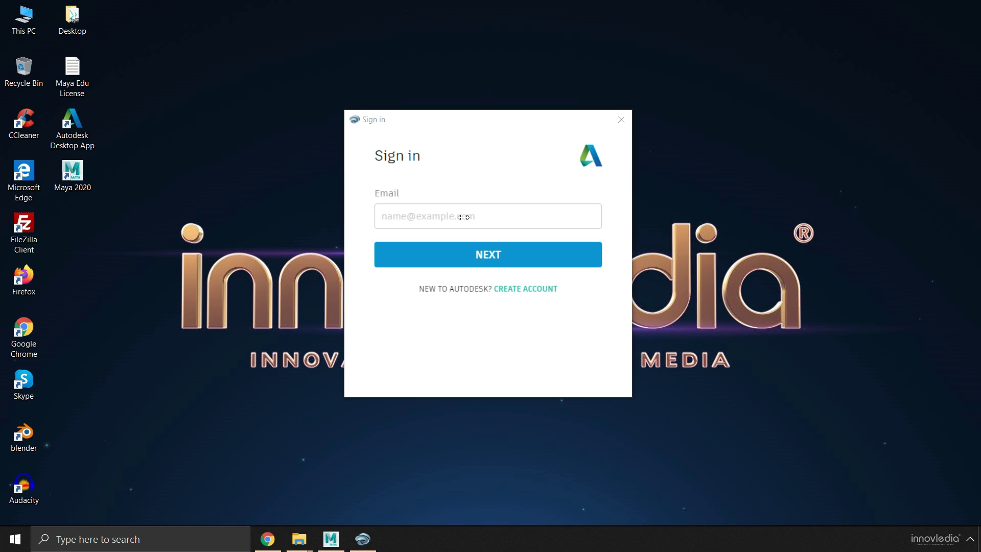
Sign in to Autodesk by entering the account e-mail and then the account password
click(442, 218)
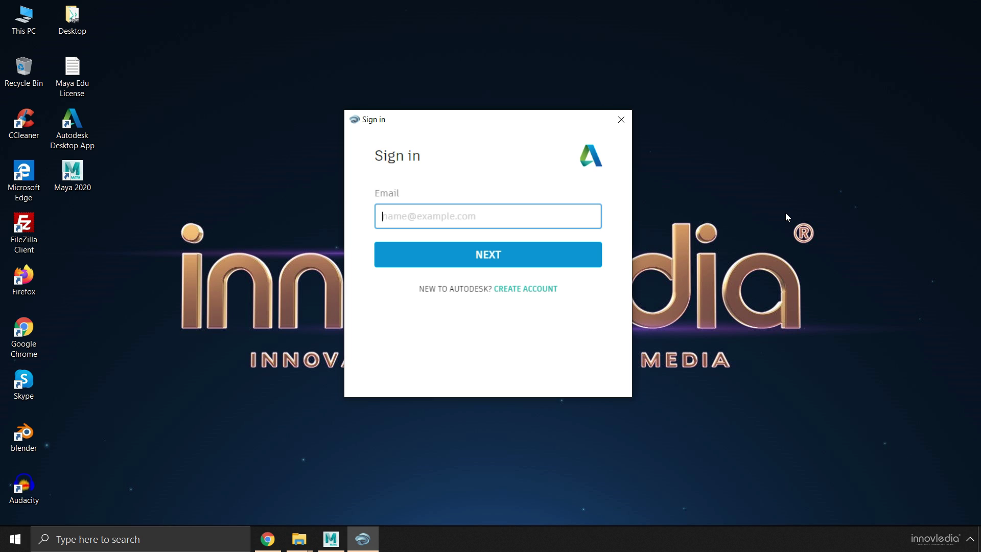
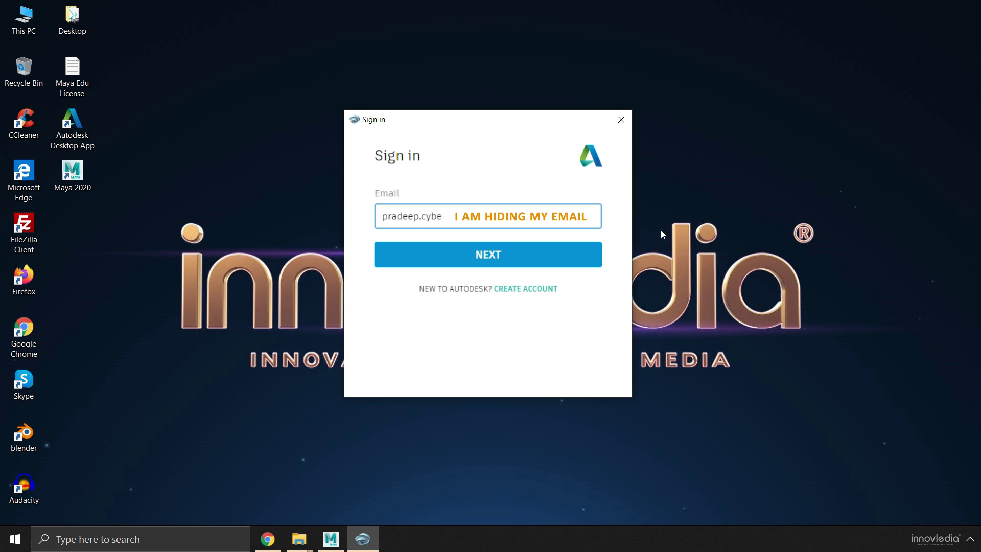
click(495, 259)
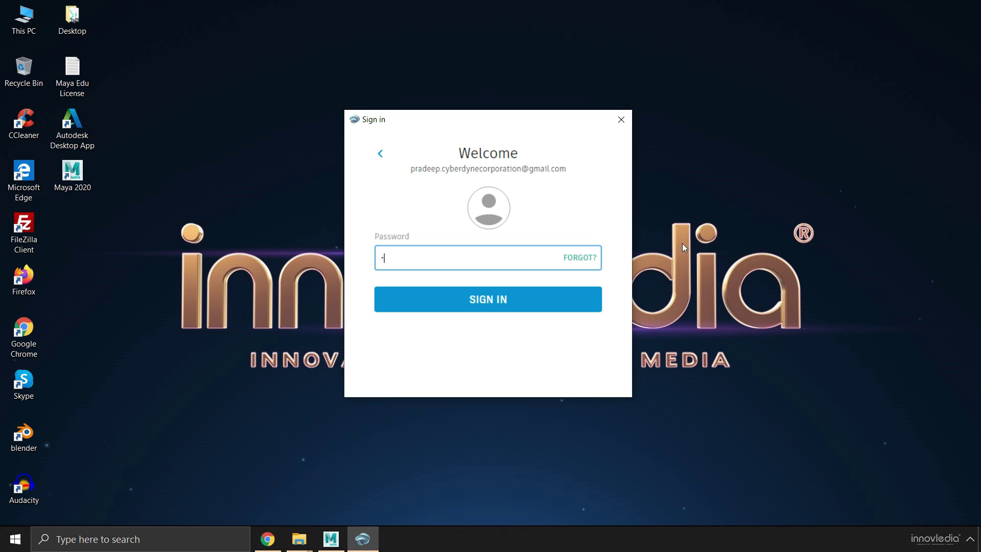
text(pa)
text(ssw)
text(rd)
click(484, 298)
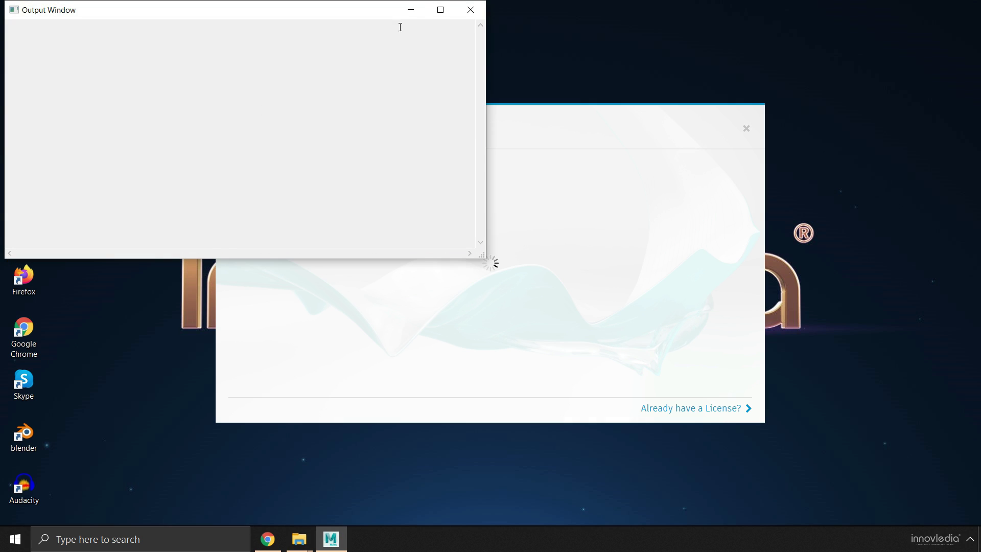
Hide the Maya output window and choose activating an existing licence by serial number
click(411, 10)
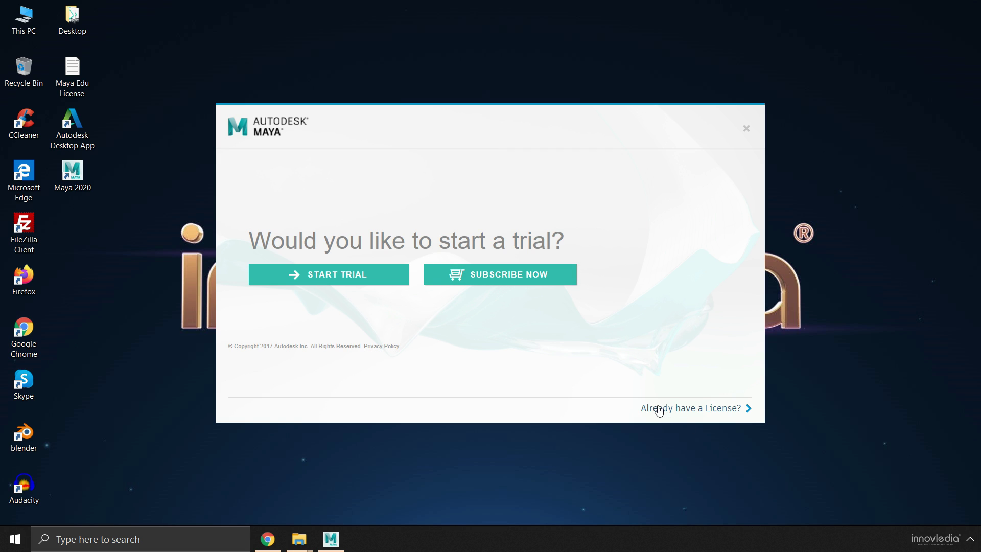
click(705, 408)
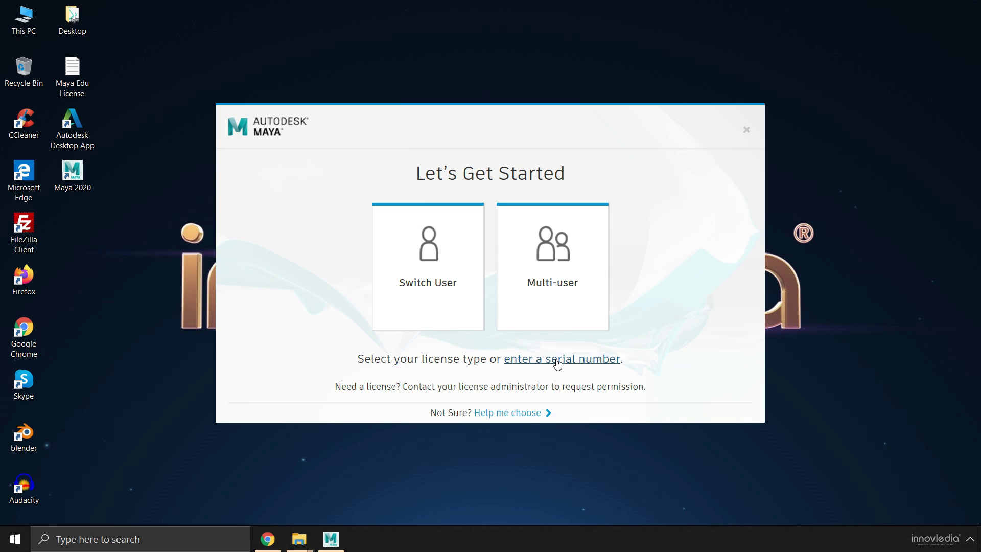
click(557, 363)
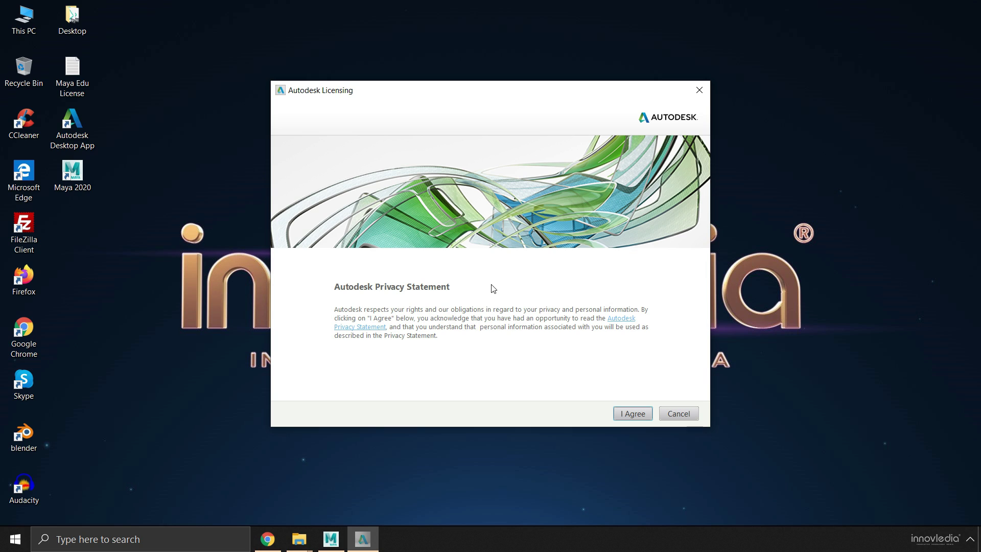
Accept the Autodesk privacy statement and begin Maya 2020 product licence activation
click(629, 416)
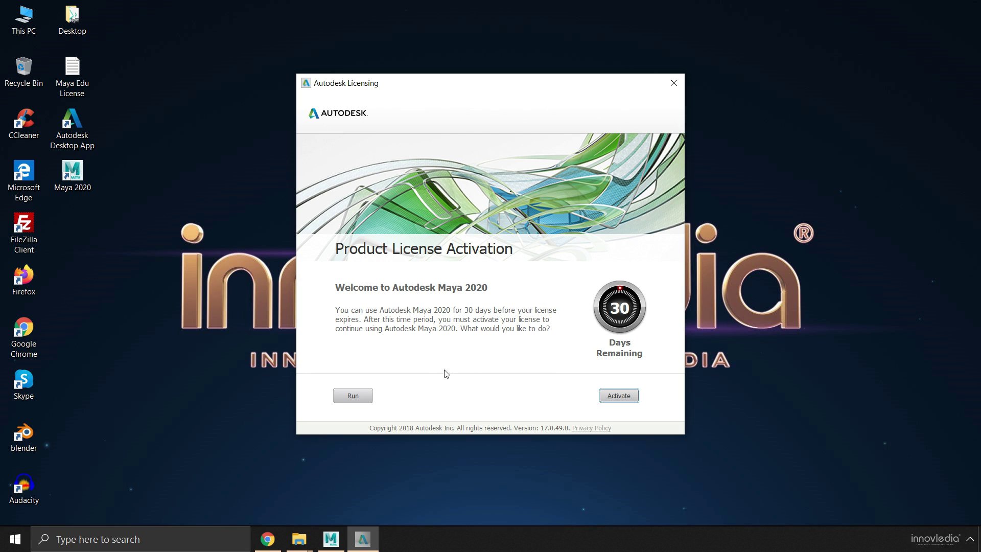
click(622, 396)
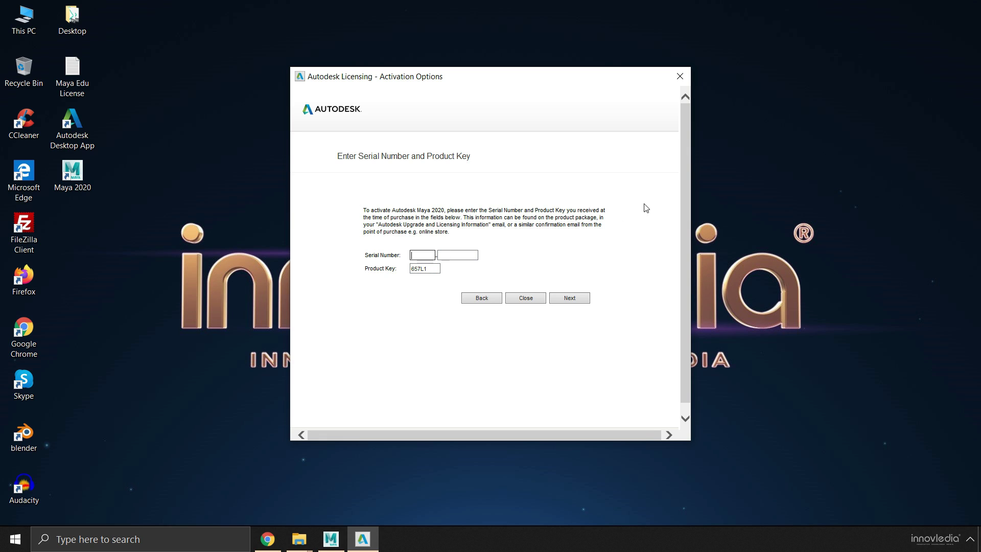
Activate Maya 2020 with the serial number, finish the wizard, and refresh the desktop
drag(683, 185, 690, 163)
click(426, 254)
text(900)
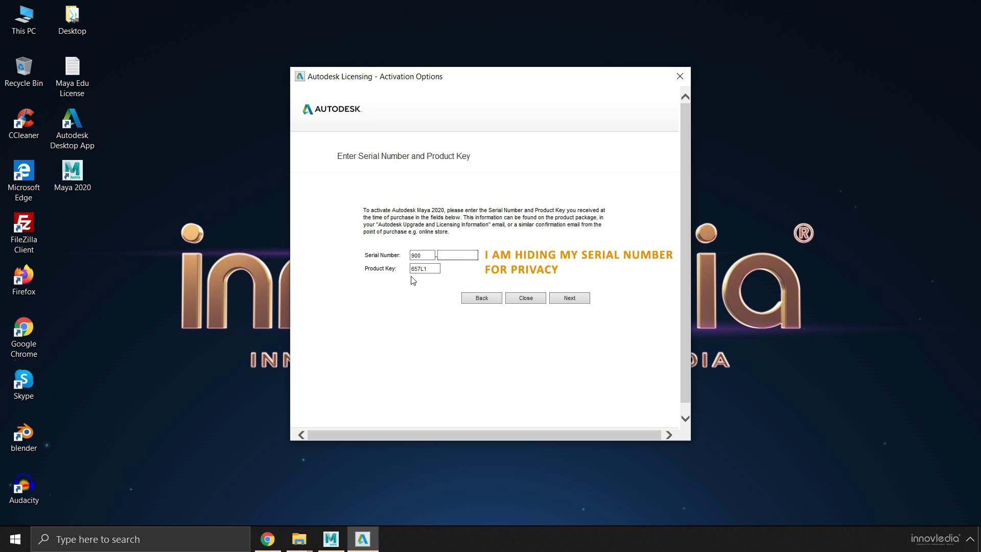
click(576, 300)
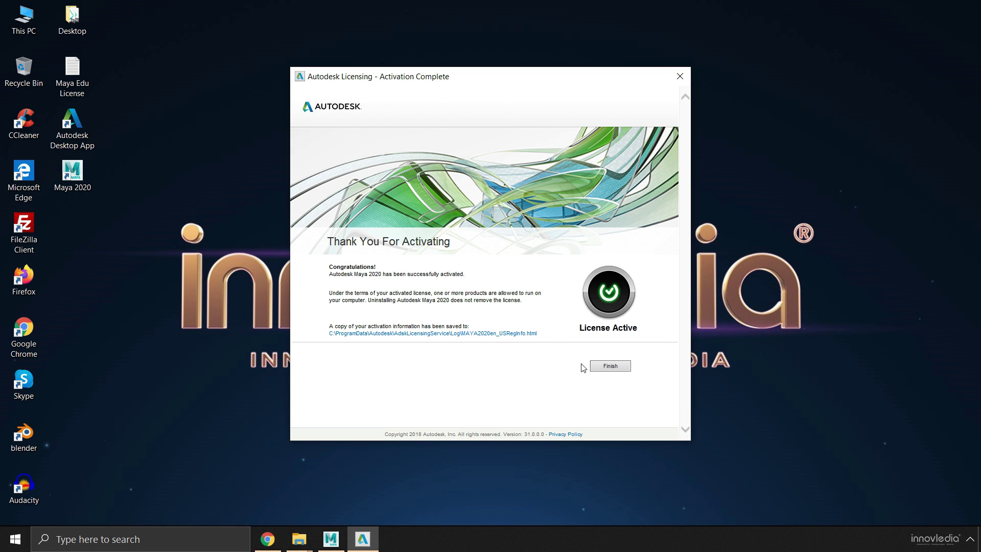
click(619, 366)
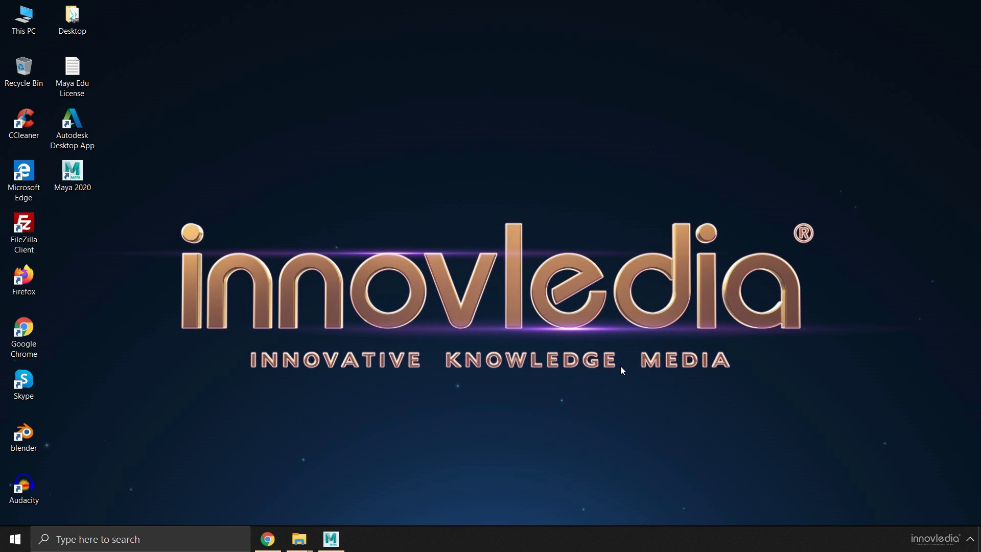
right_click(877, 201)
click(886, 243)
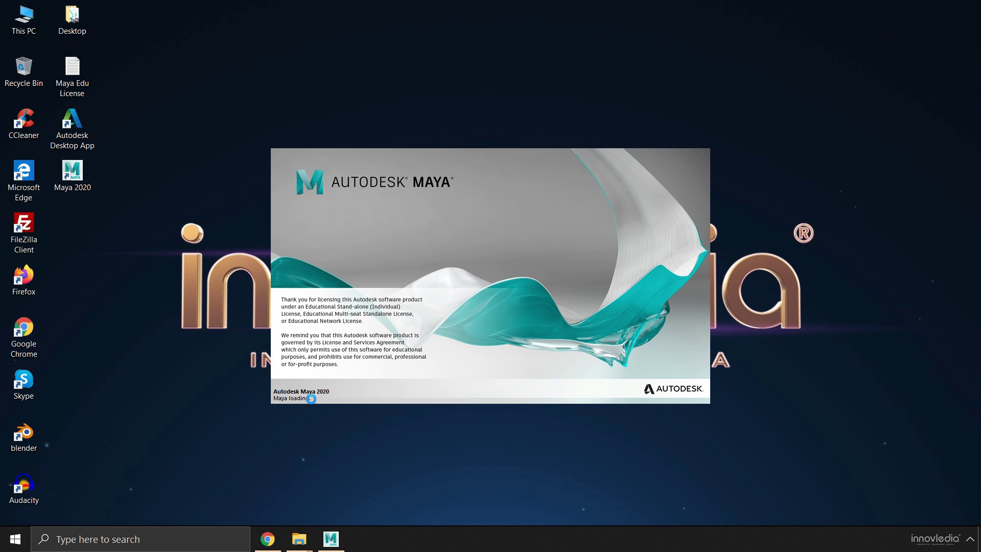
Refresh the desktop while the Maya splash screen finishes loading the main window
right_click(812, 198)
click(831, 239)
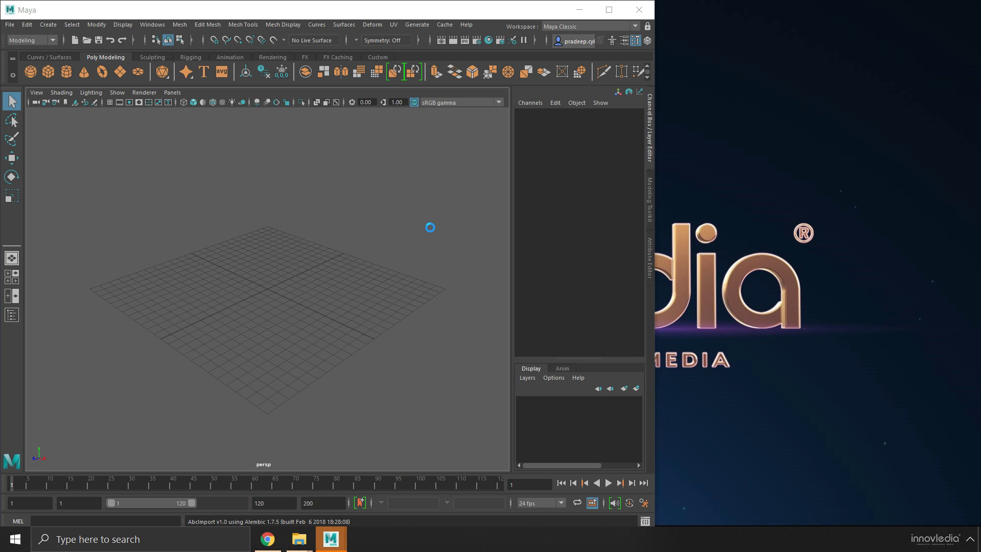
Maximize the Maya 2020 window so the untitled scene fills the screen
click(611, 9)
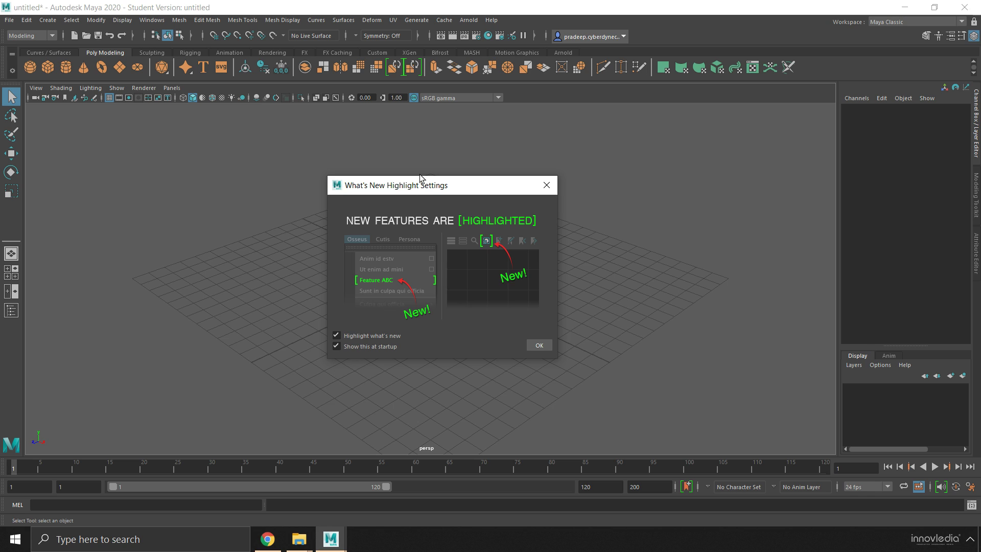
Turn off What's New at startup and close the Highlight Settings dialog
click(336, 346)
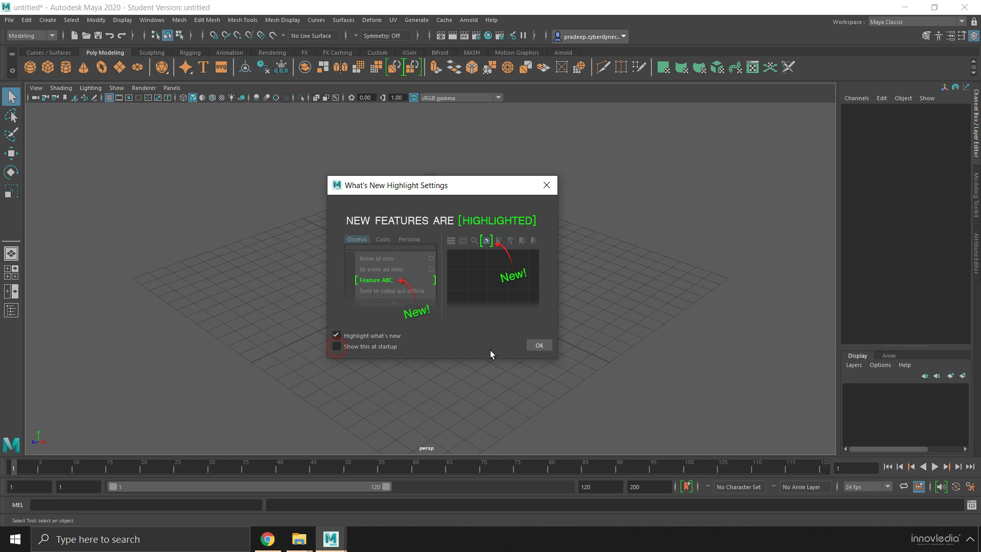
click(540, 346)
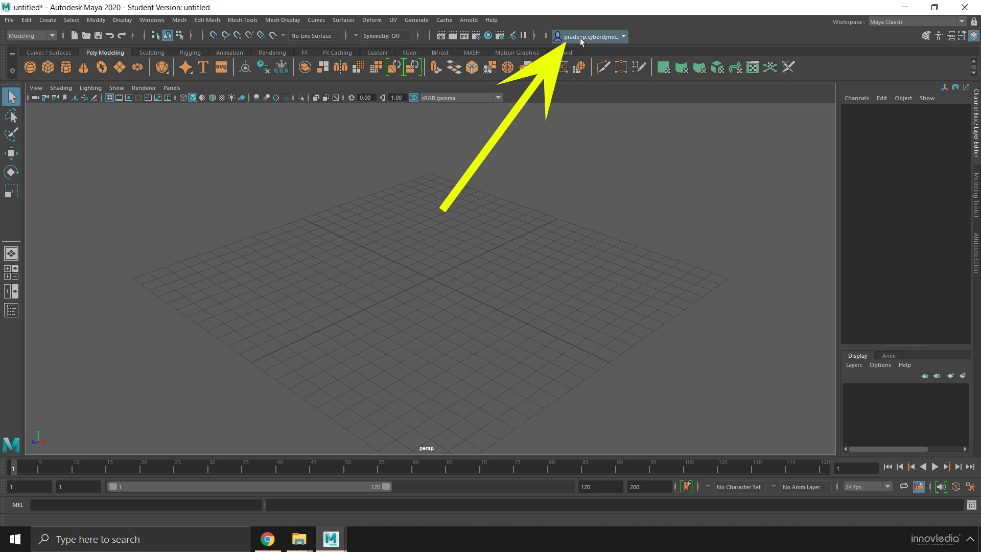
click(627, 37)
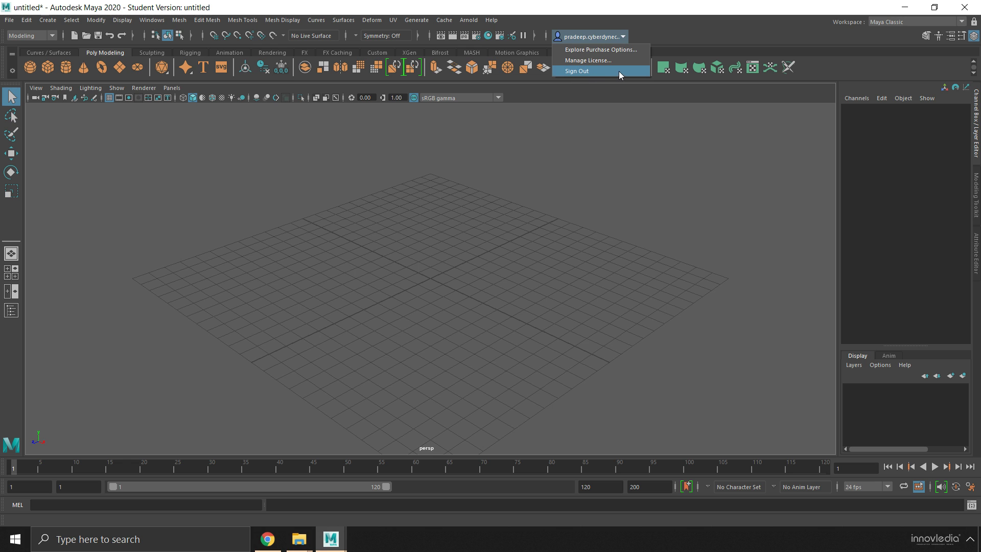
click(700, 26)
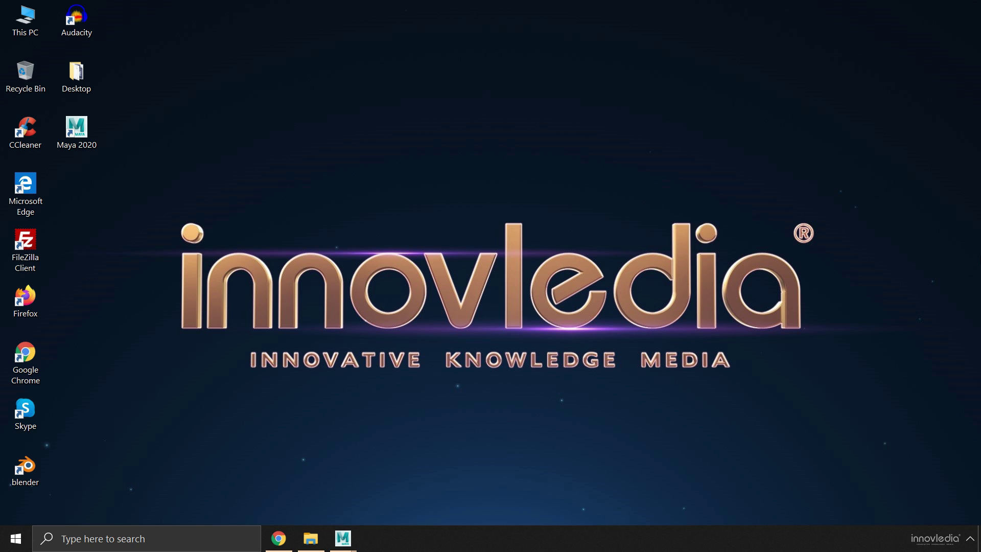
Restore Chrome to show the Autodesk Education Licensing Resolution email in Gmail
click(278, 538)
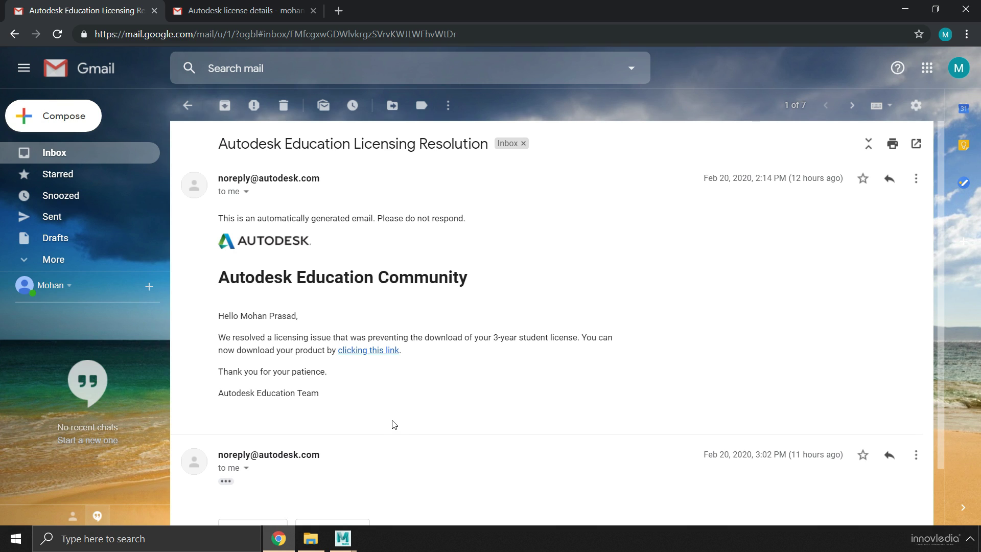
View the Autodesk license details email listing Maya 2020's 3-year single-user licence
click(282, 12)
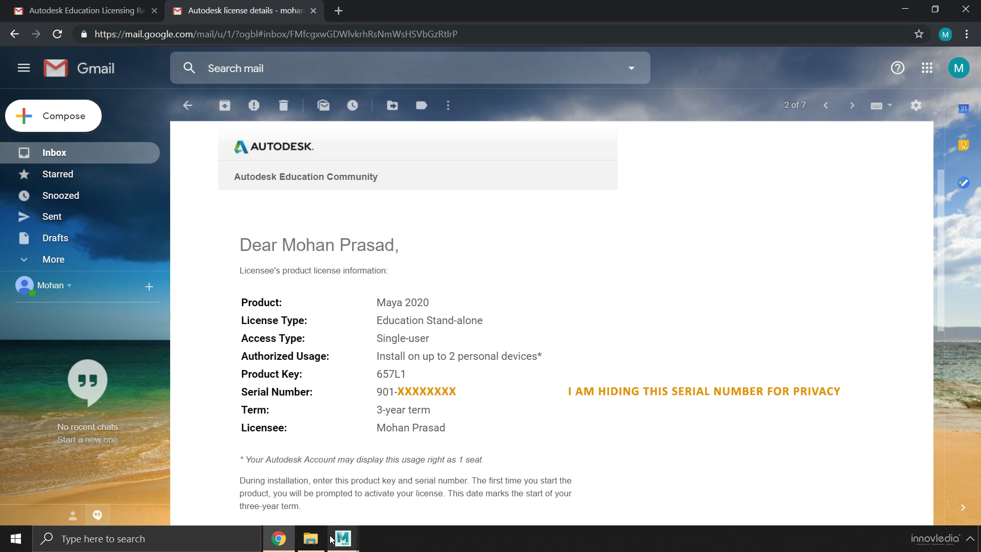
Switch from the license email back to the untitled Maya 2020 Student Version scene
mouse_move(342, 538)
click(386, 505)
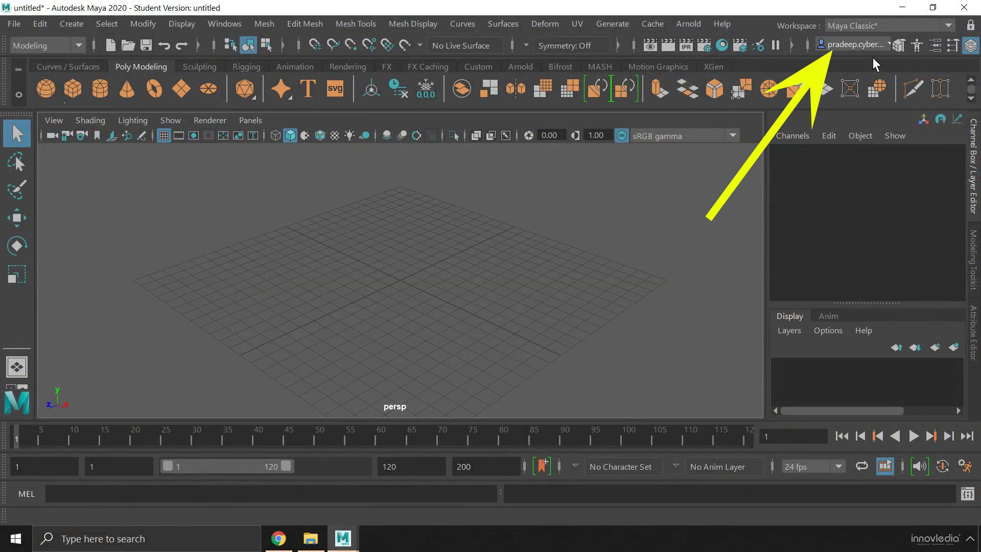